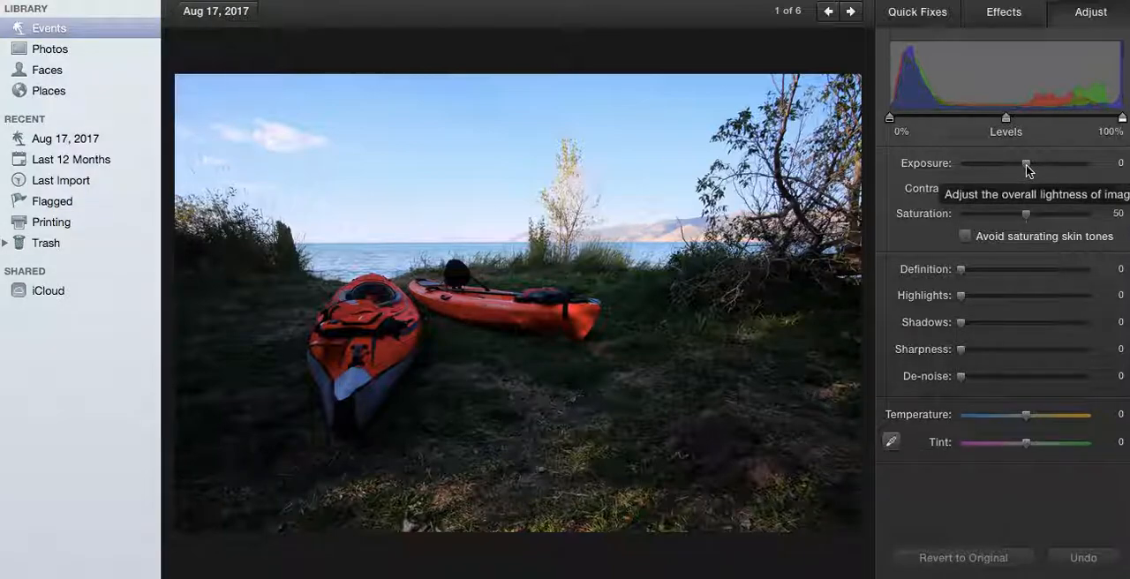
Try exposures of 0.48, 0.59, 1.02 and -0.51 and a contrast of 1 on the kayak photo, reverting to the original after each test.
drag(1026, 165, 1037, 169)
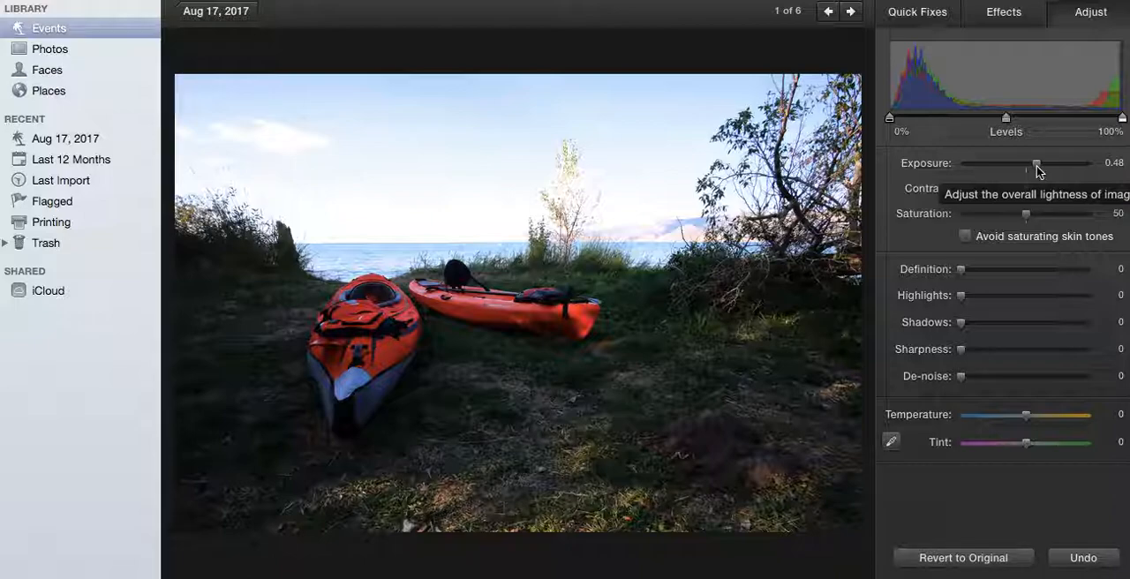
drag(1037, 169, 1040, 171)
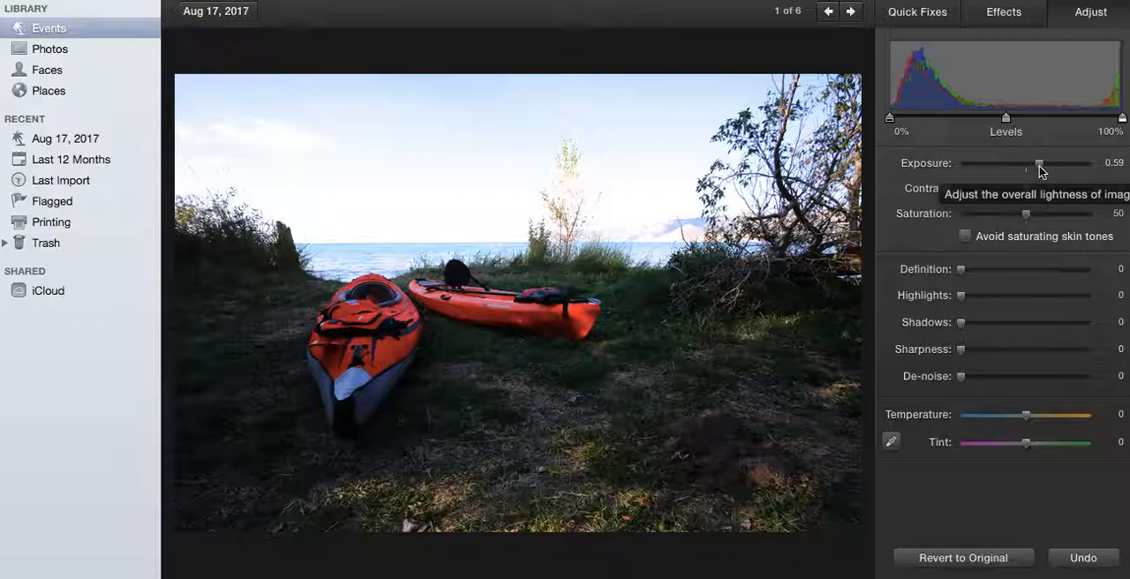
drag(1040, 170, 1050, 171)
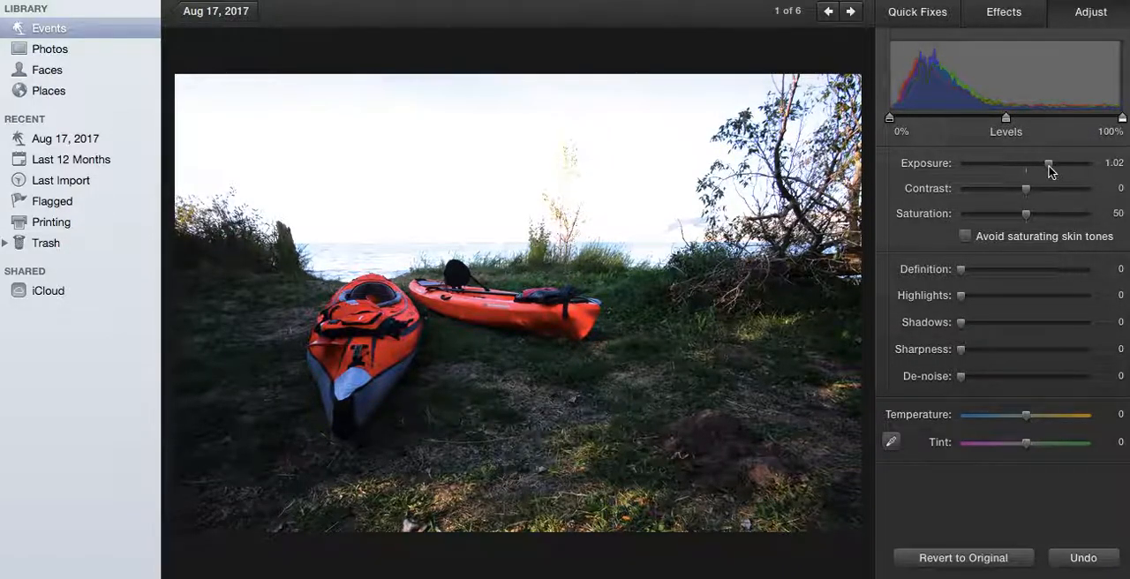
drag(1049, 165, 1015, 169)
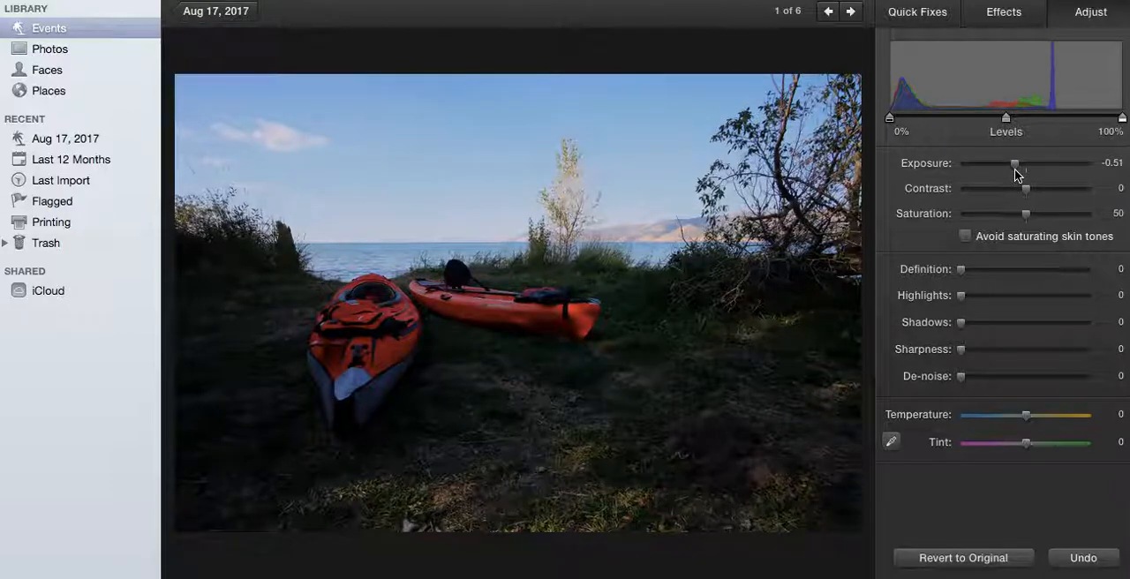
mouse_move(1015, 169)
mouse_down()
mouse_move(1002, 168)
mouse_move(1027, 169)
mouse_up()
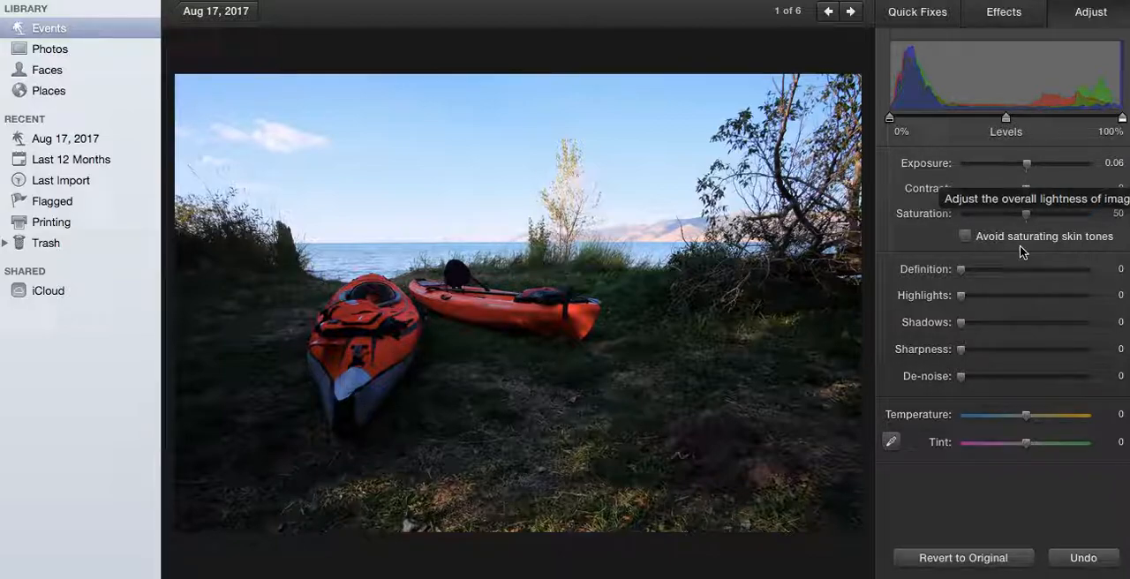
click(953, 558)
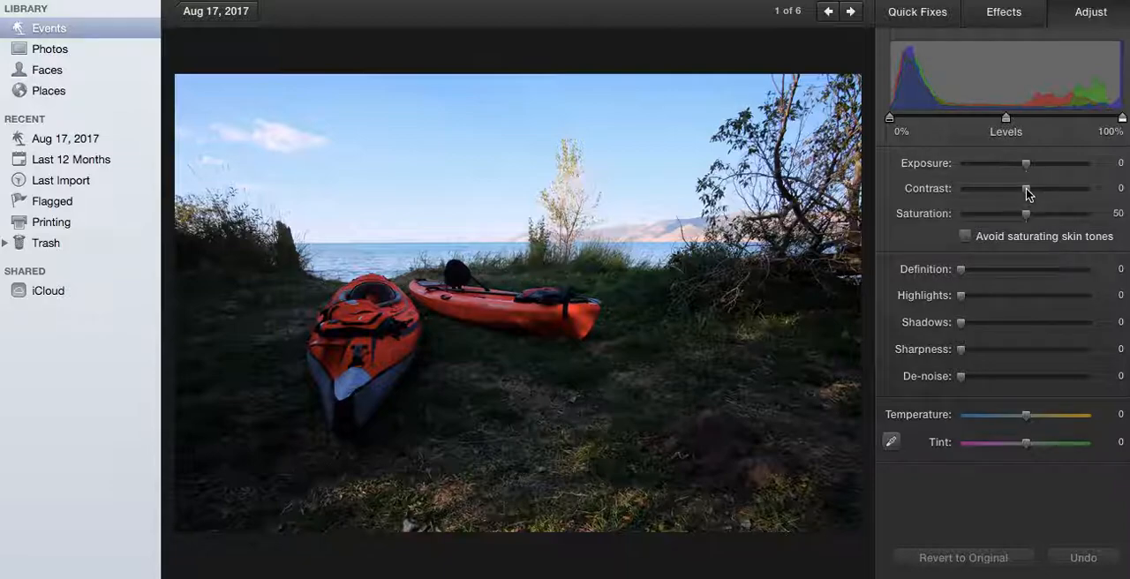
mouse_move(1027, 191)
mouse_down()
mouse_move(997, 188)
mouse_move(1071, 187)
mouse_move(1027, 178)
mouse_up()
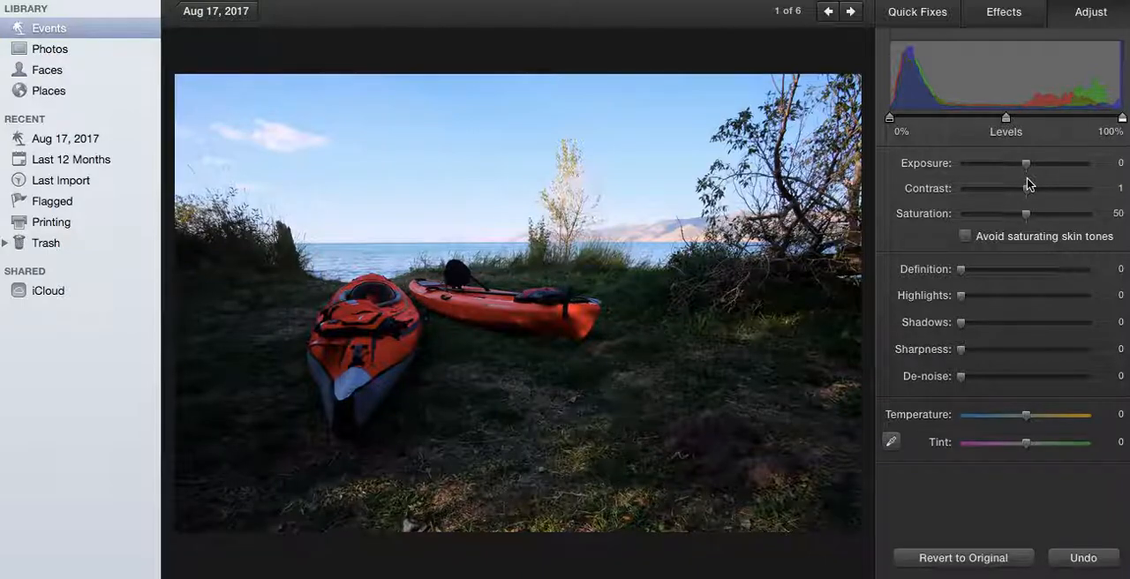
click(958, 559)
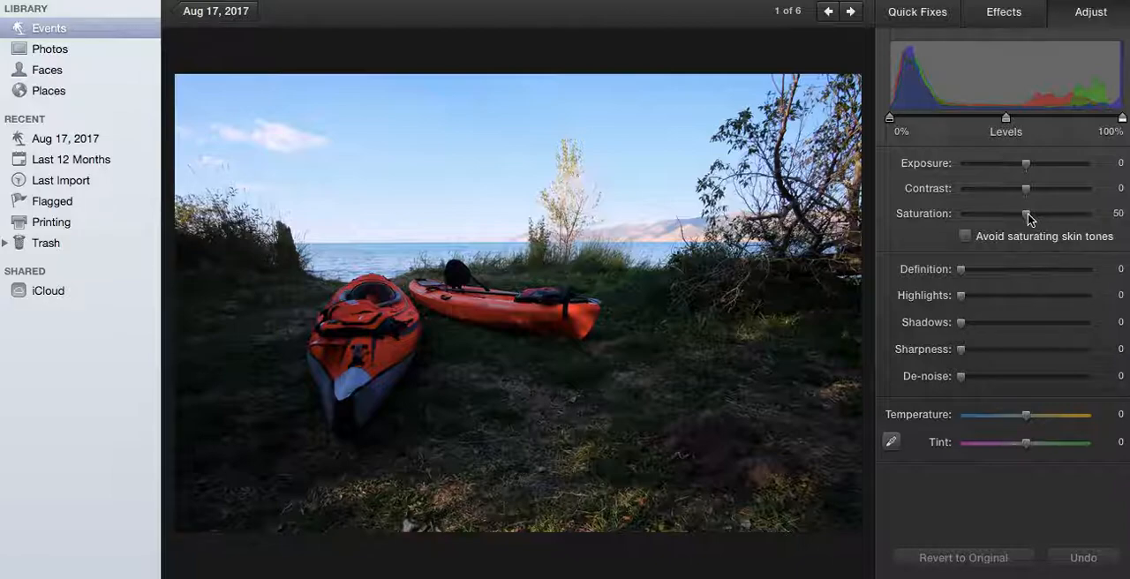
Try saturation at 17, 0 and 47 with contrast at -1, and revert the kayak photo to the original.
drag(1028, 212, 984, 212)
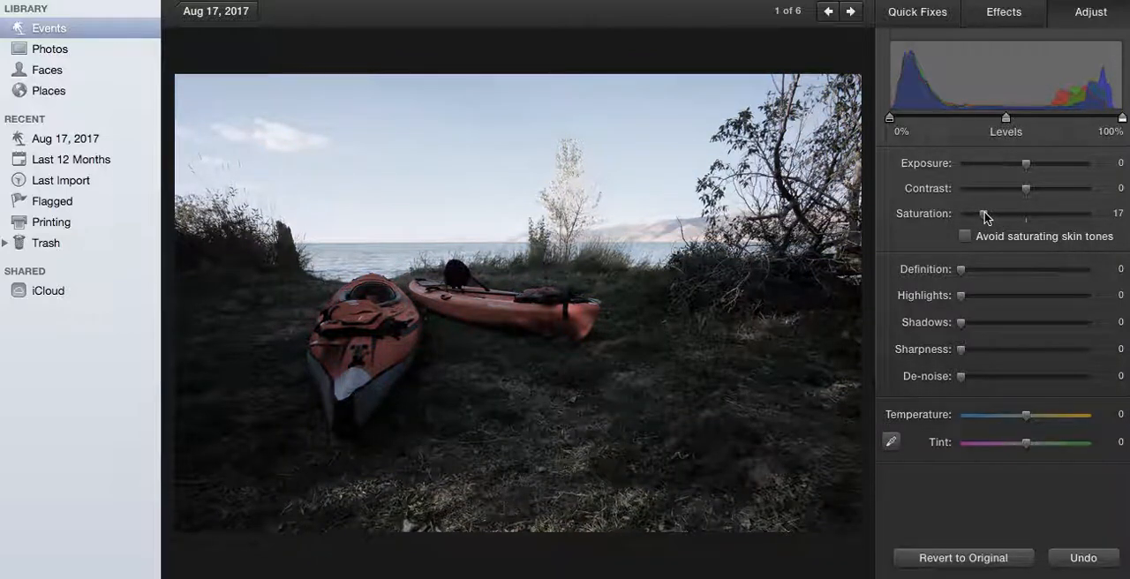
drag(987, 219, 989, 219)
drag(987, 218, 961, 214)
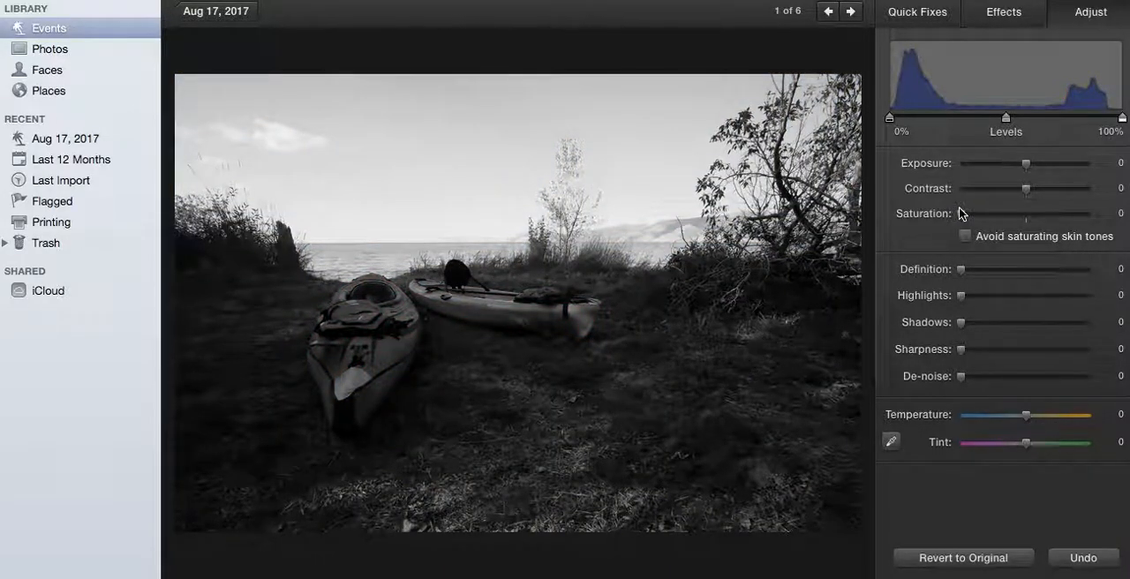
mouse_move(1026, 189)
mouse_down()
mouse_move(1051, 191)
mouse_move(1024, 186)
mouse_up()
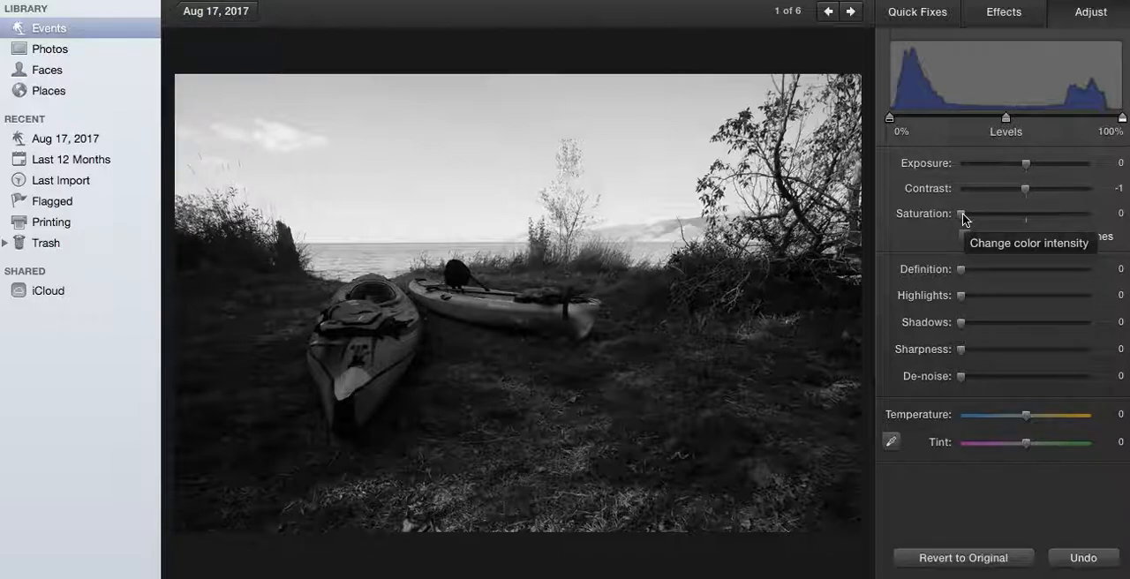
drag(963, 213, 1025, 213)
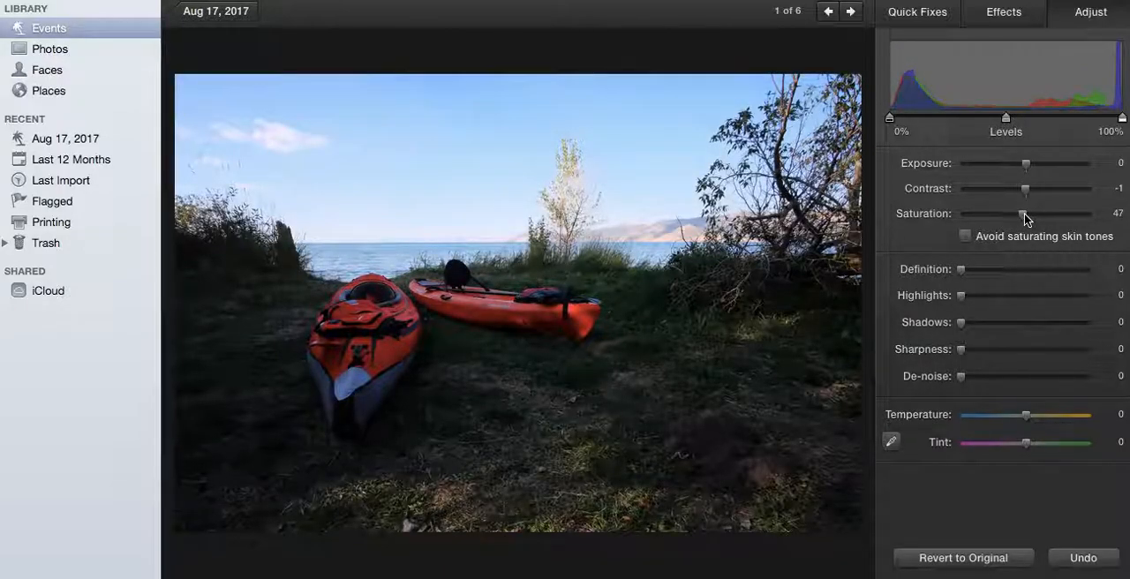
click(963, 561)
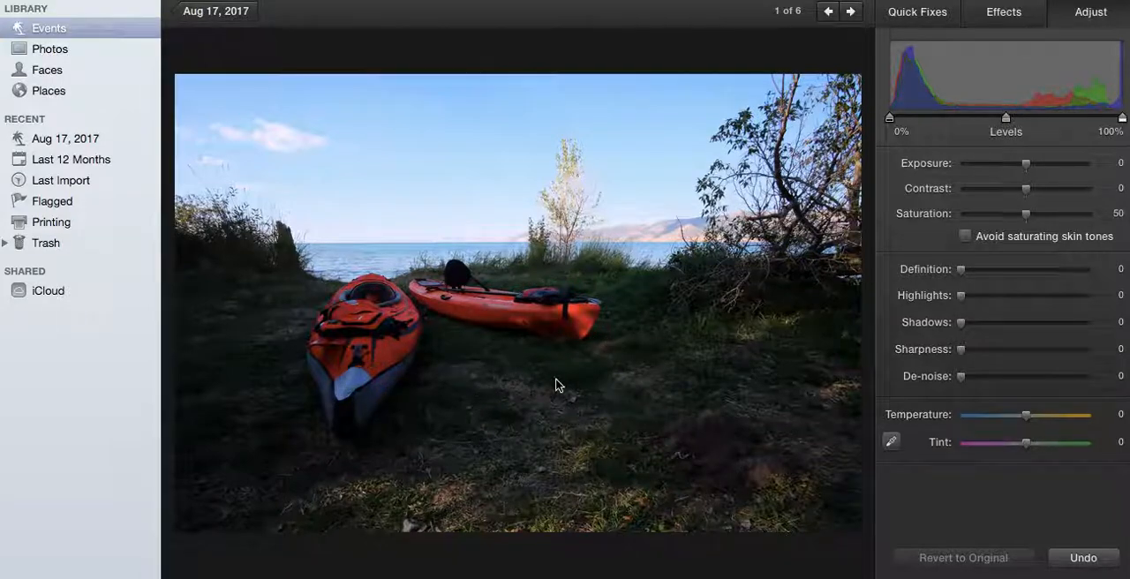
Try recovering the sky with highlights at 85 and lifting shadows to 31 and slightly above, and revert the photo to the original.
drag(963, 273, 890, 276)
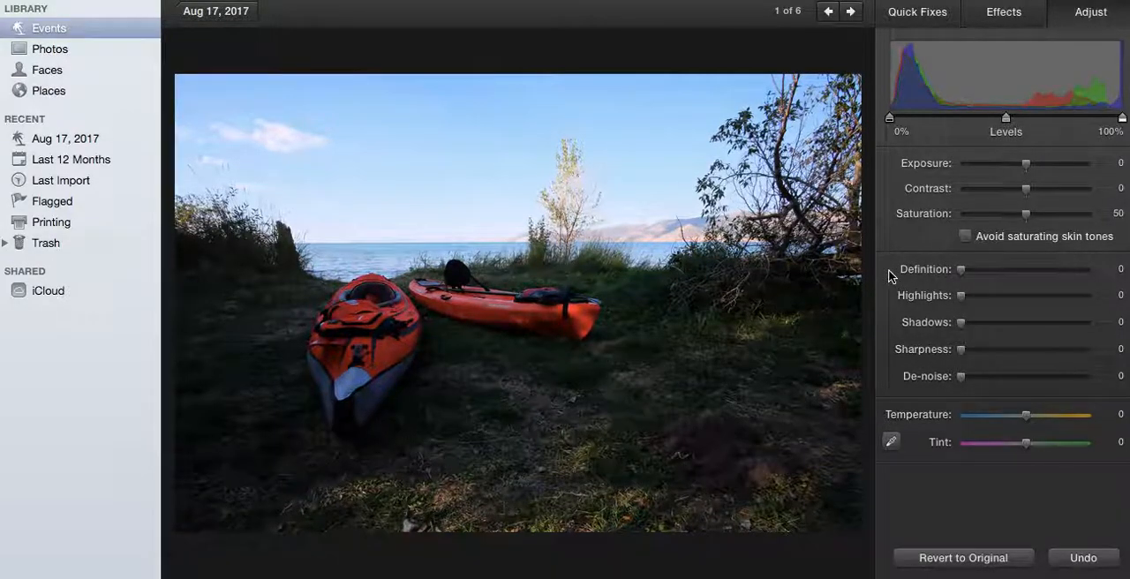
mouse_move(962, 270)
mouse_down()
mouse_move(1057, 270)
mouse_move(962, 271)
mouse_up()
drag(962, 296, 1071, 291)
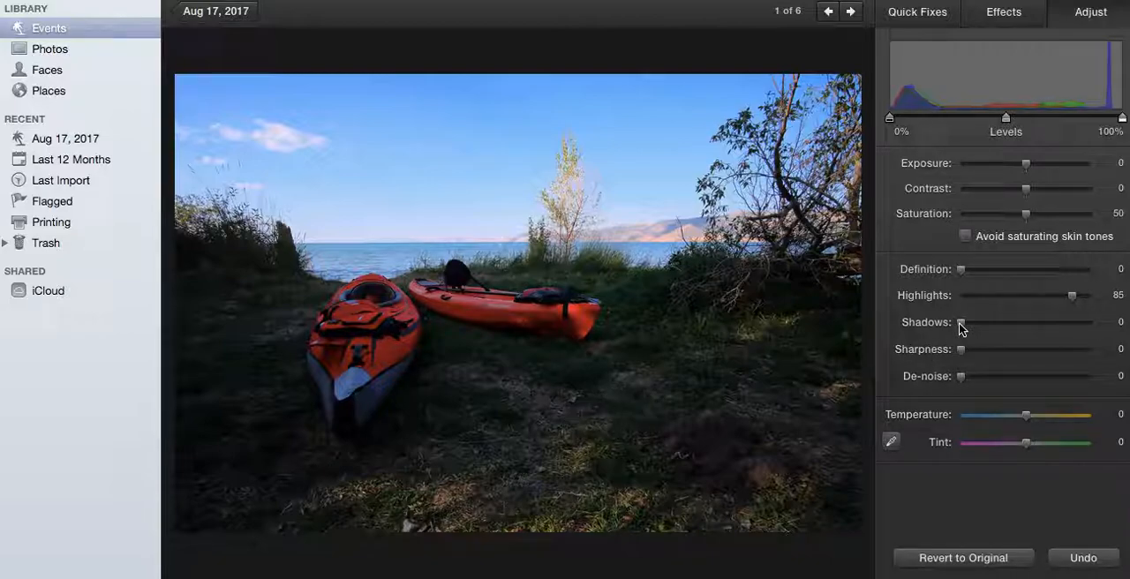
drag(959, 323, 1000, 322)
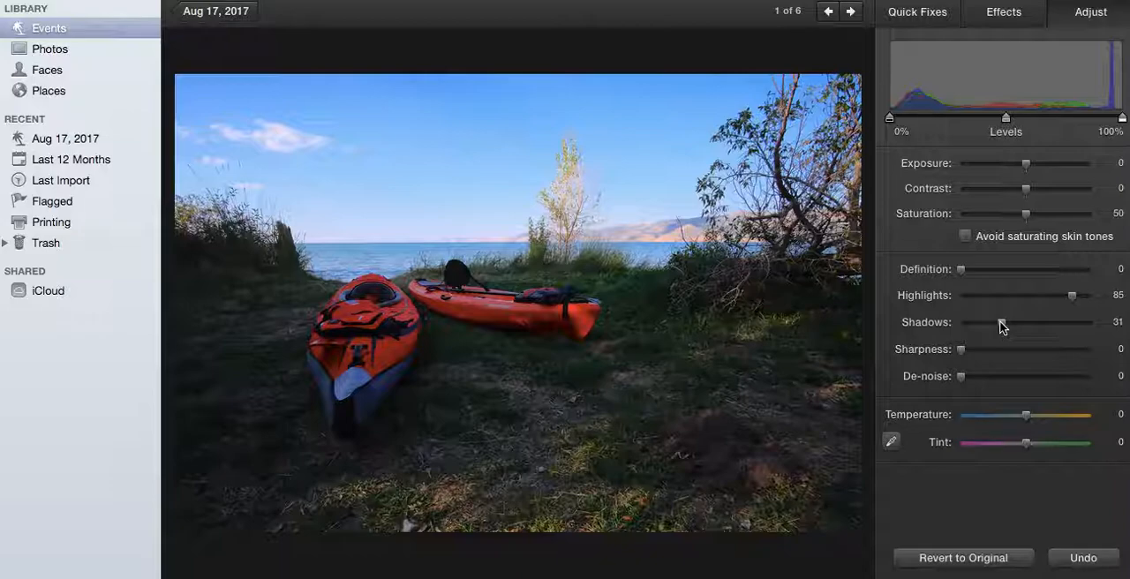
drag(1003, 326, 1012, 329)
click(970, 565)
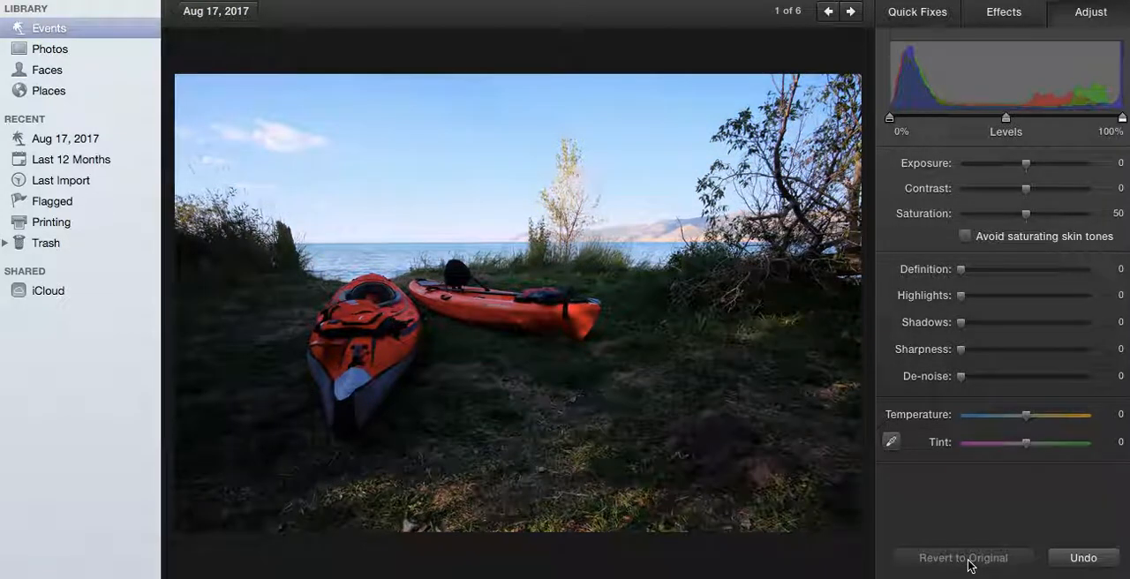
Try highlights 79, shadows 40, sharpness 46 and temperature -1 on the kayak photo, and revert it to the original.
drag(962, 296, 1063, 297)
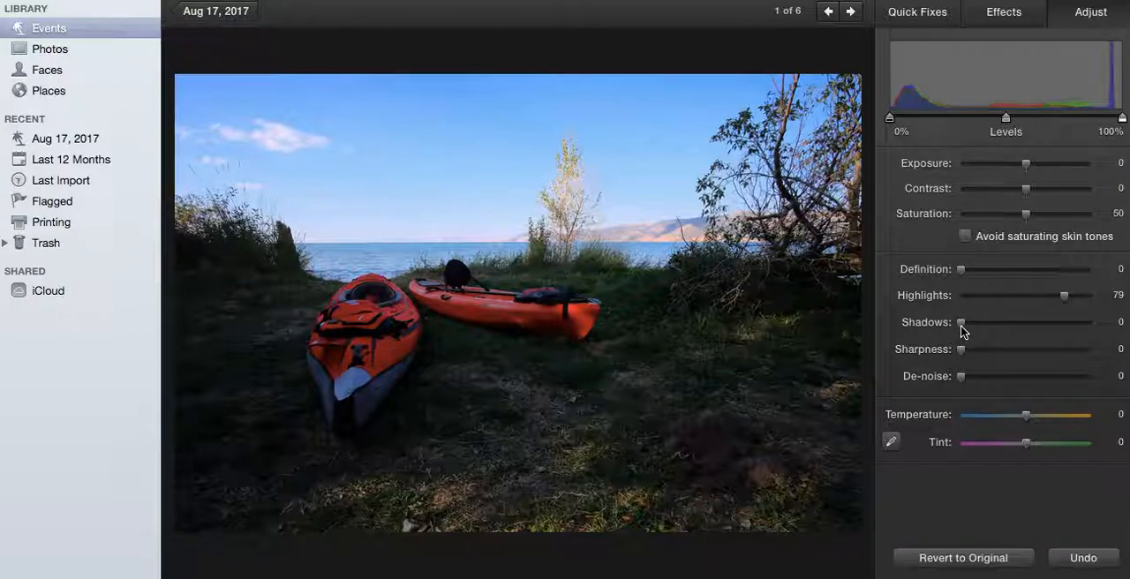
drag(961, 325, 1011, 322)
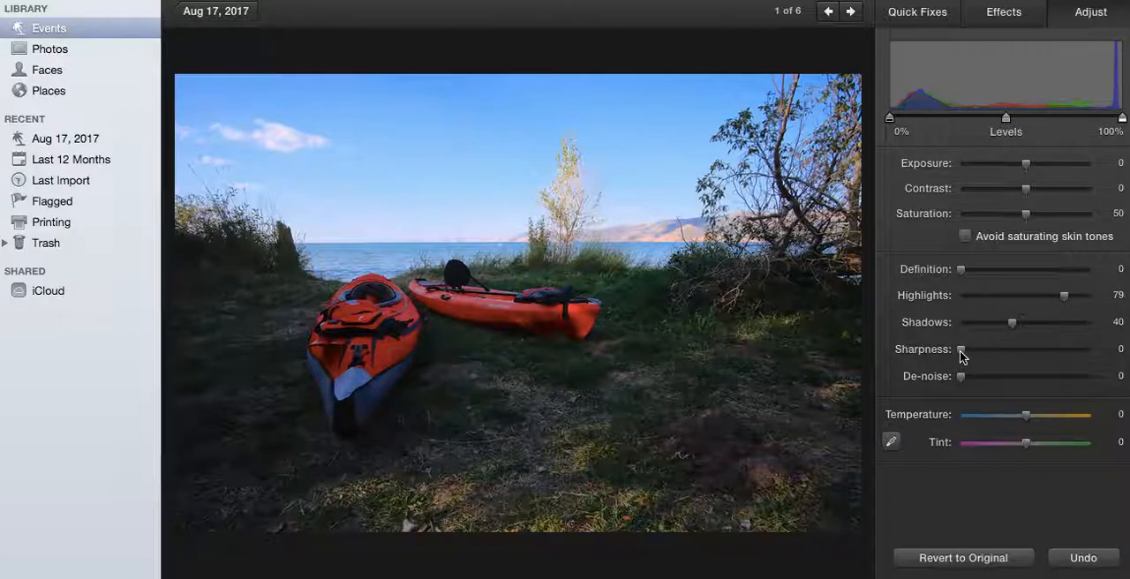
drag(962, 350, 1022, 356)
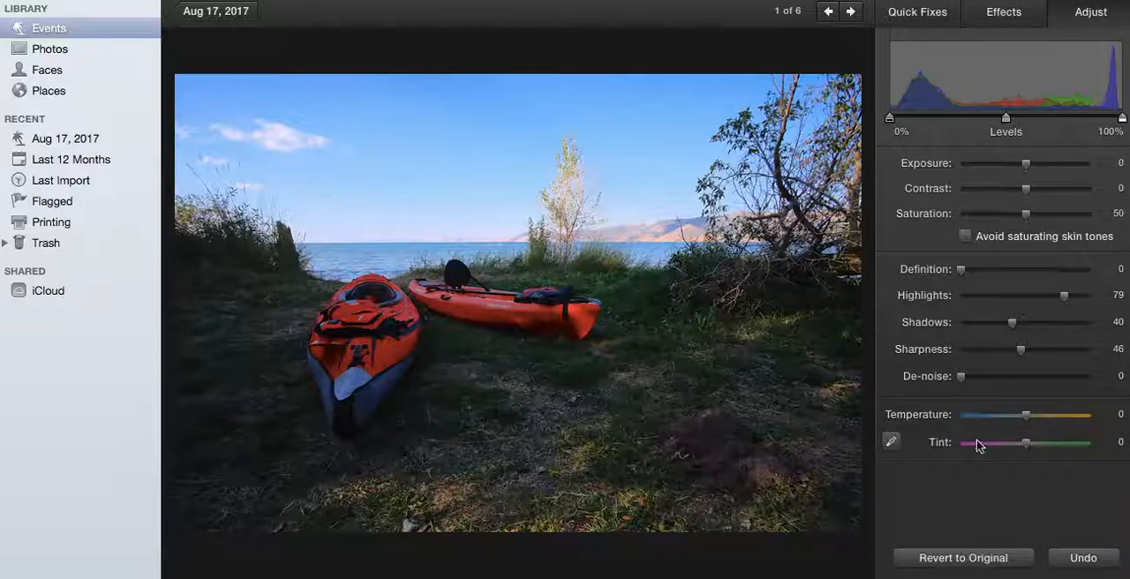
mouse_move(1021, 421)
mouse_down()
mouse_move(1002, 423)
mouse_move(1051, 422)
mouse_move(1028, 421)
mouse_up()
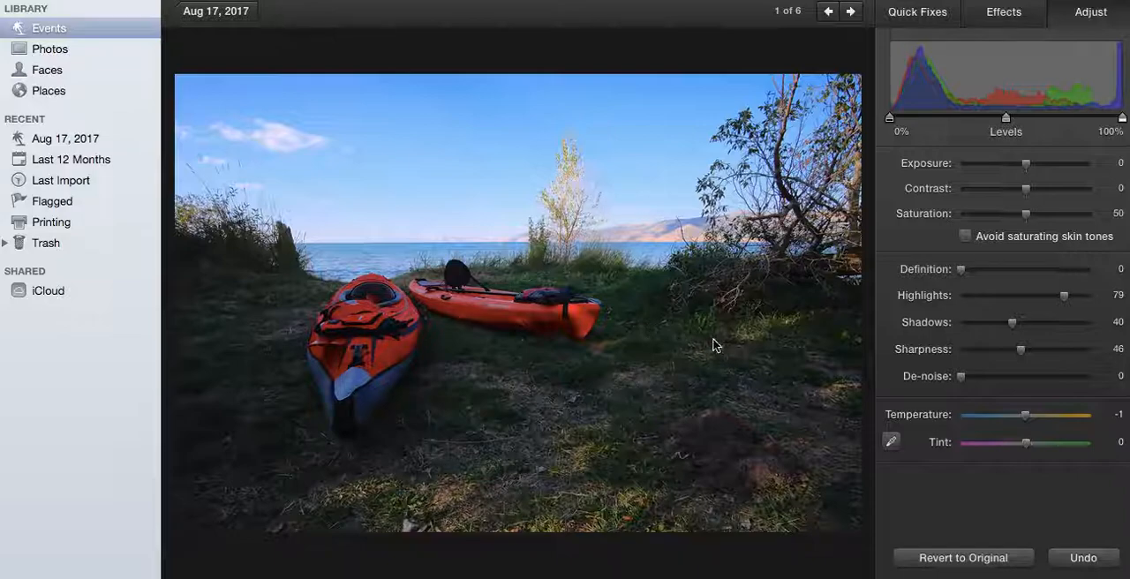
click(931, 560)
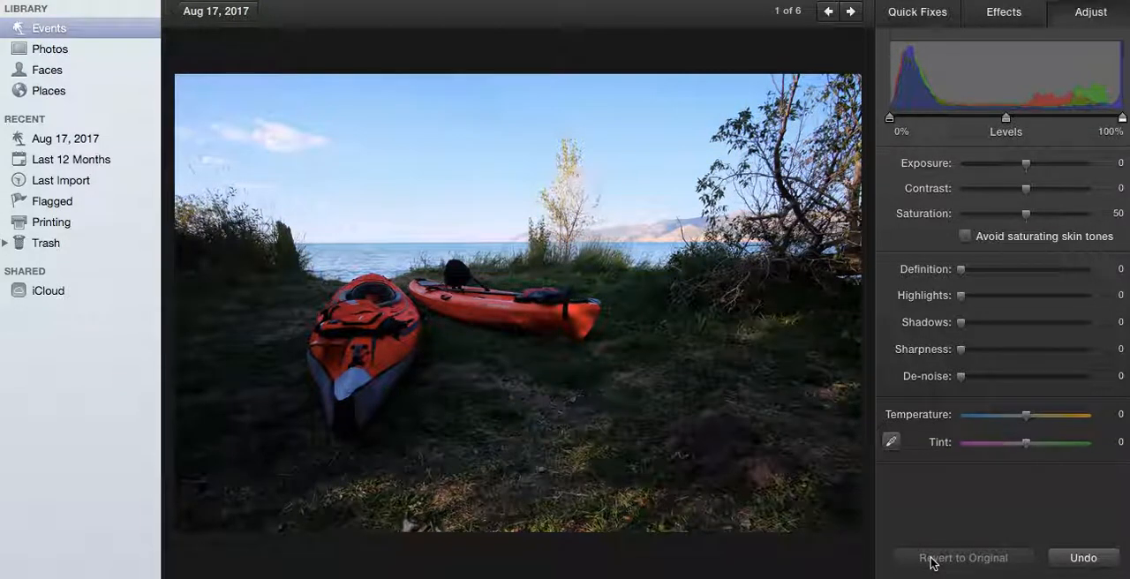
Crop the kayak photo constrained to 4896 × 3264, trimming away the bushes at the right and the foreground grass.
click(921, 12)
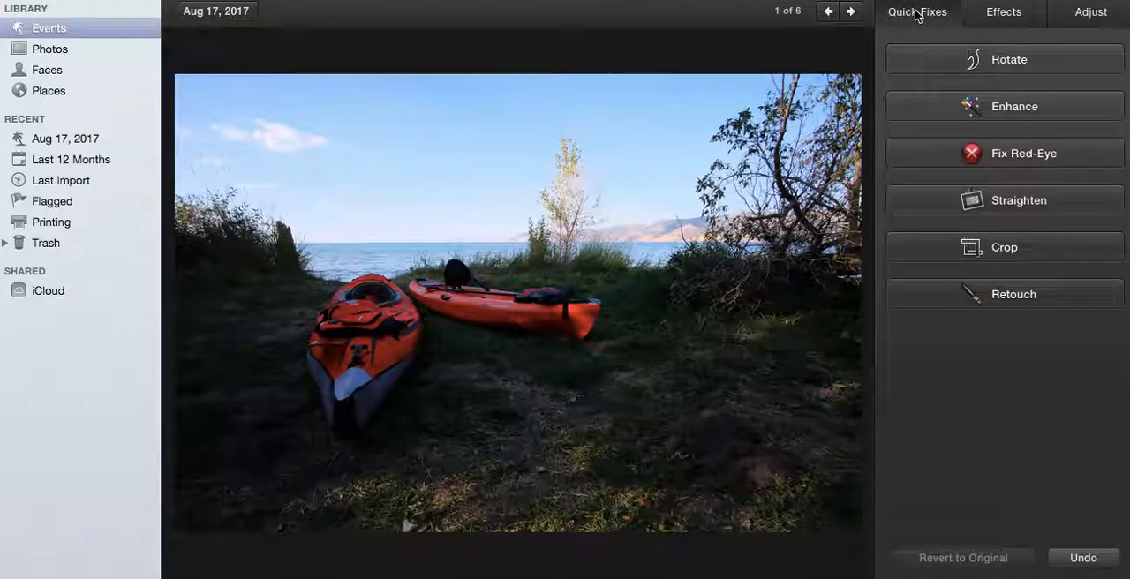
click(970, 248)
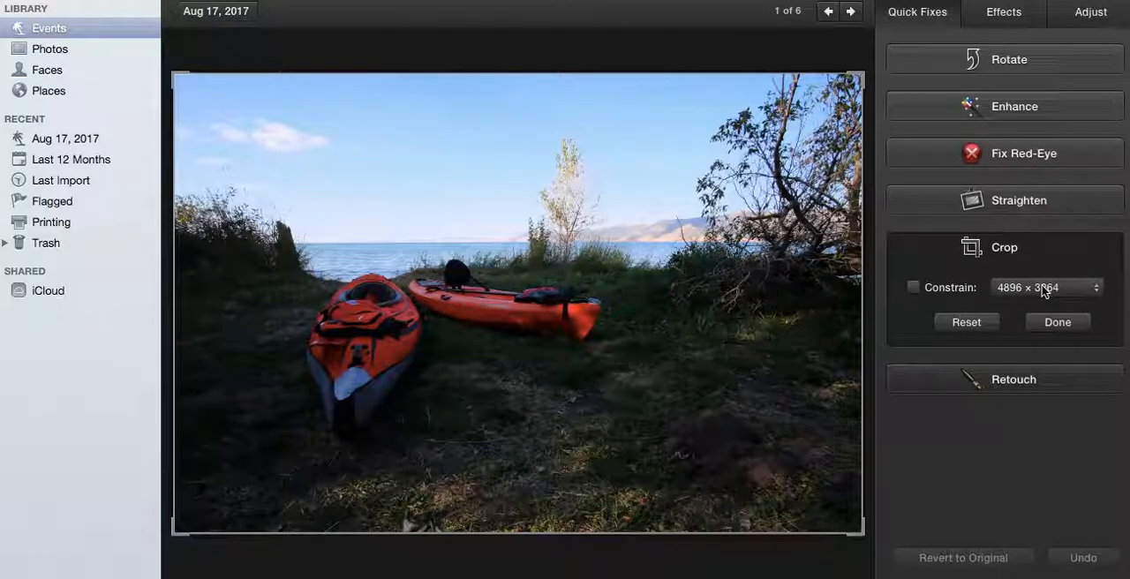
click(914, 287)
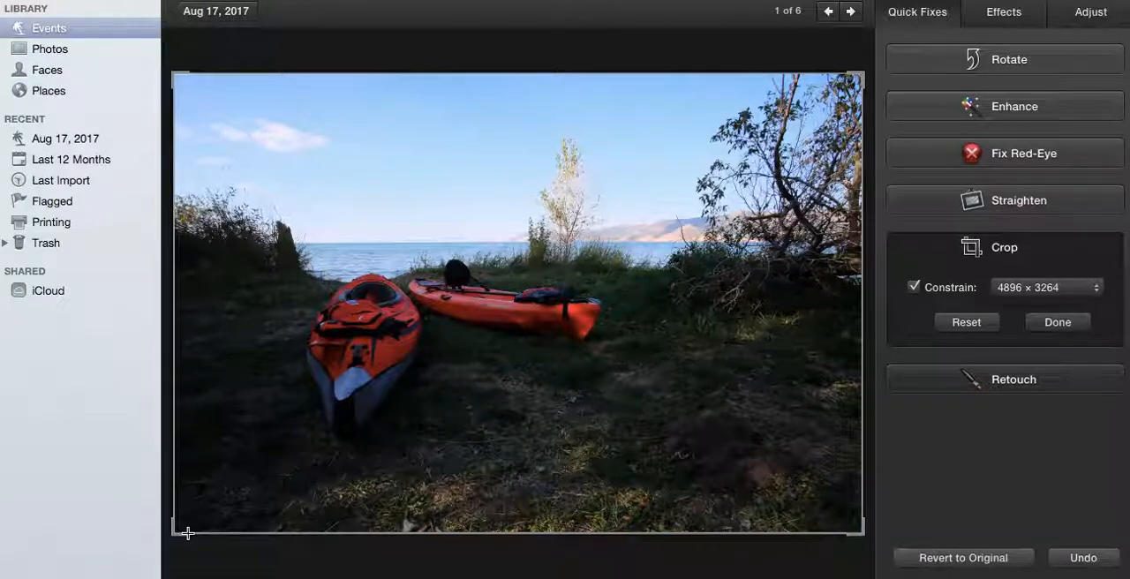
drag(174, 533, 229, 495)
drag(524, 433, 456, 412)
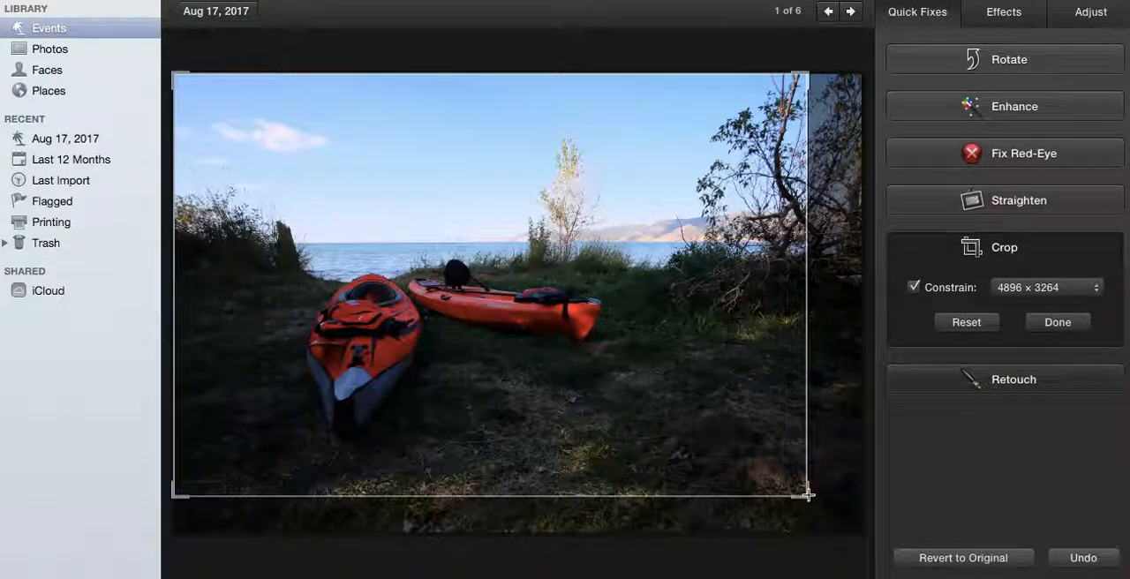
drag(807, 495, 744, 432)
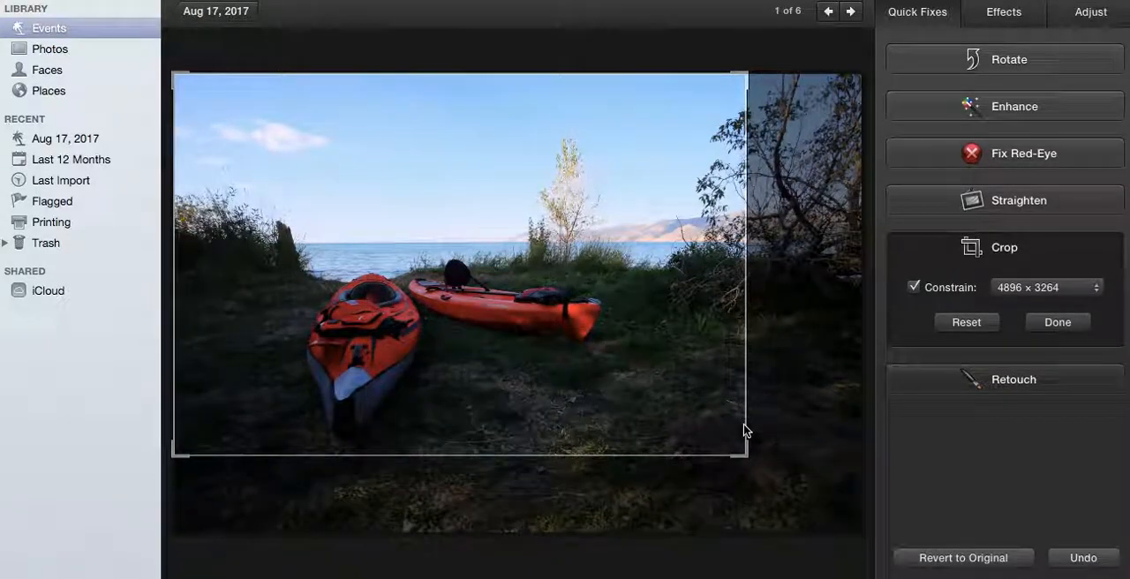
click(1060, 324)
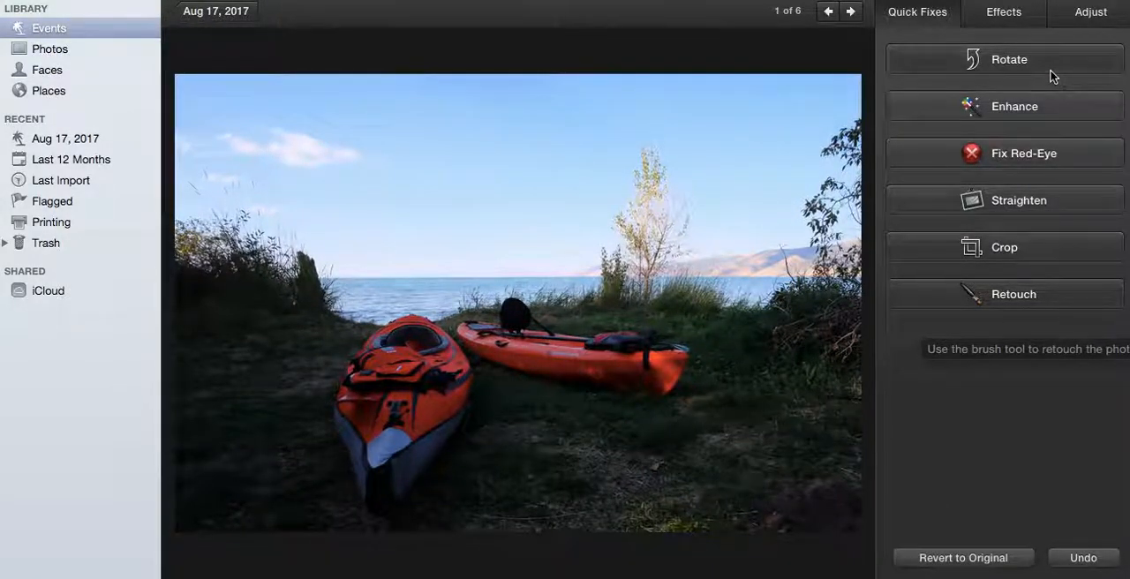
Try shadows 46, highlights 80, contrast 3 and saturation 55 on the cropped photo, and revert it to the original.
click(1091, 11)
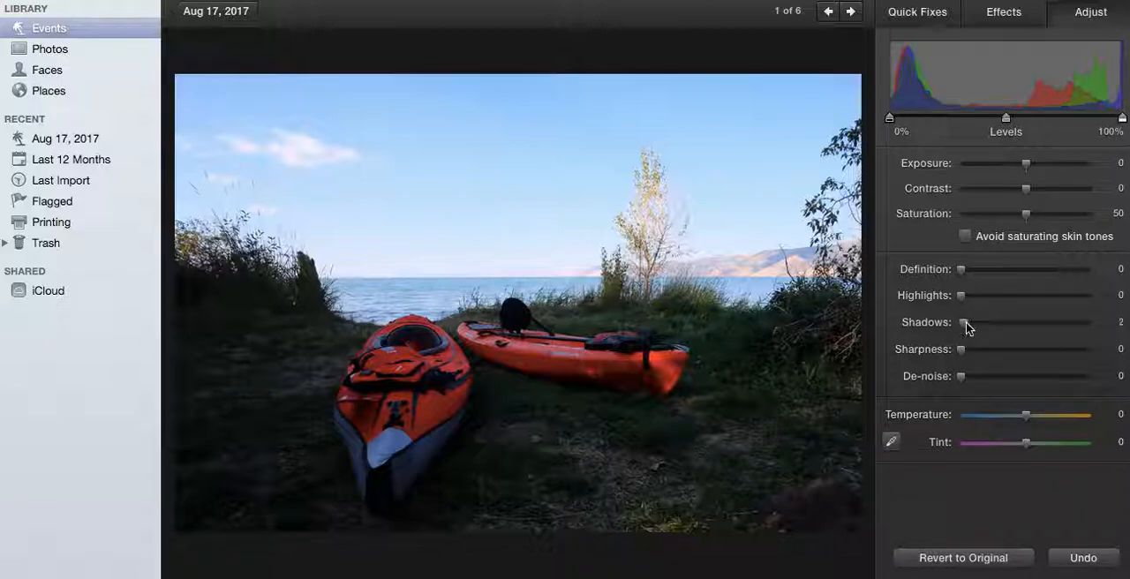
drag(962, 326, 1019, 325)
drag(960, 295, 1065, 297)
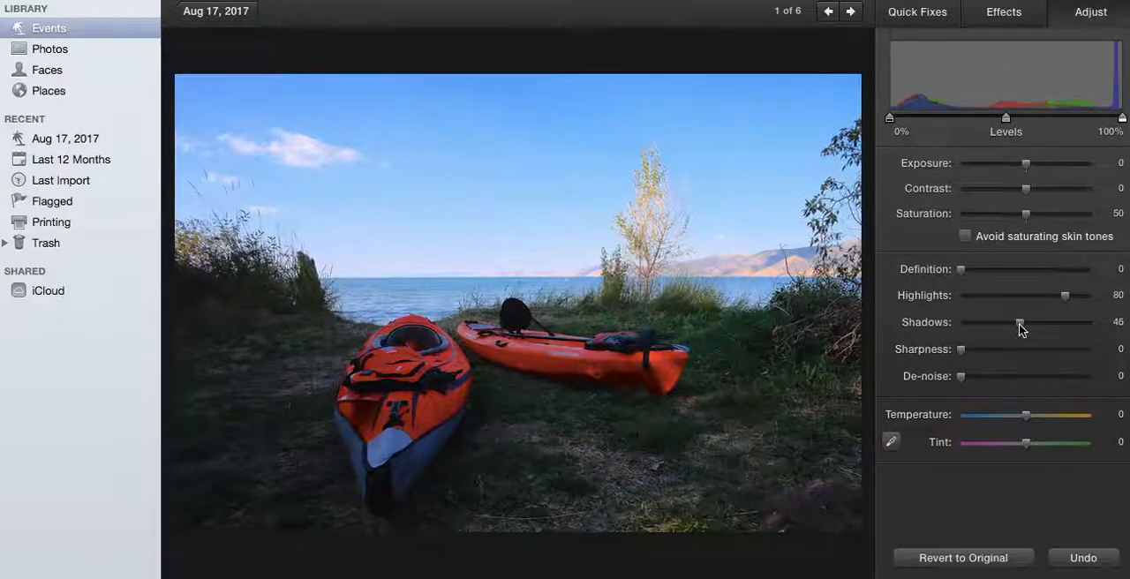
drag(1027, 189, 1030, 195)
drag(1026, 217, 1035, 216)
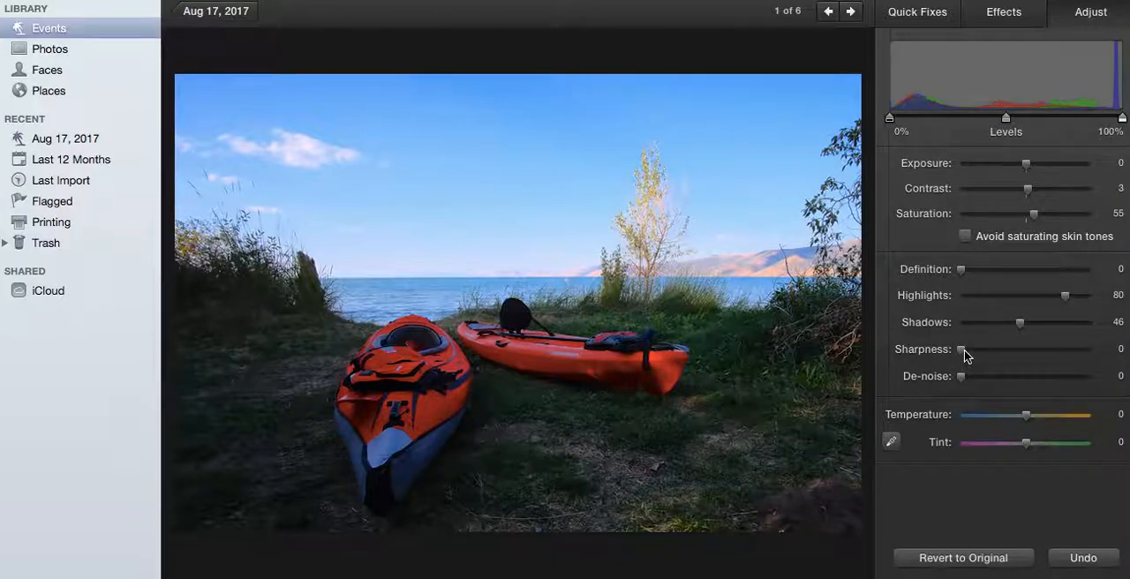
mouse_move(965, 354)
mouse_down()
mouse_move(1037, 356)
mouse_move(965, 360)
mouse_up()
click(961, 560)
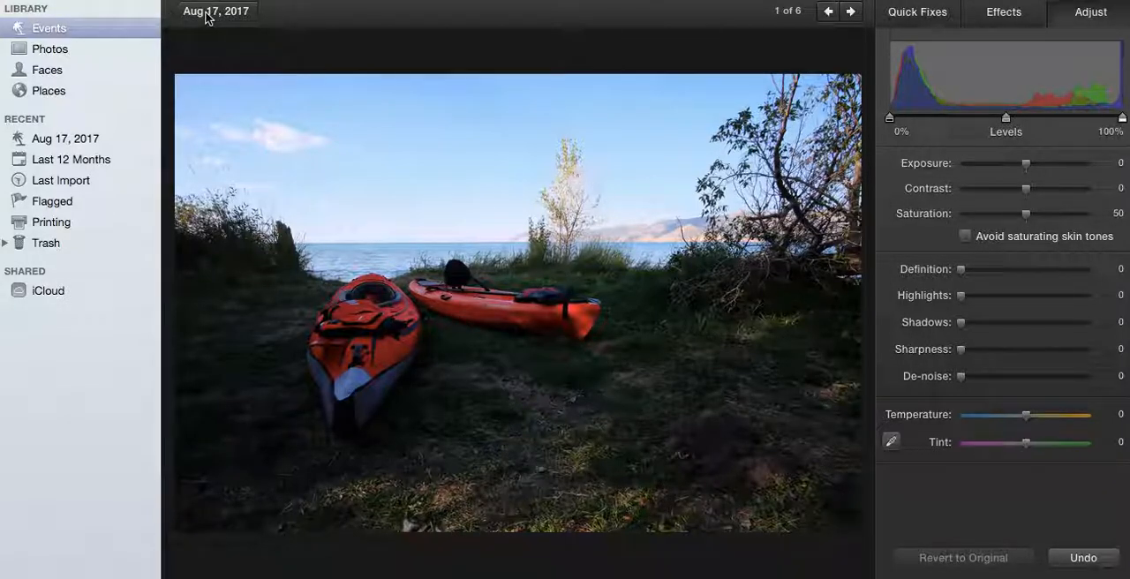
Leave the kayak photo, return to the overview of all events, and open the Jul 13, 2017 portrait event.
click(210, 12)
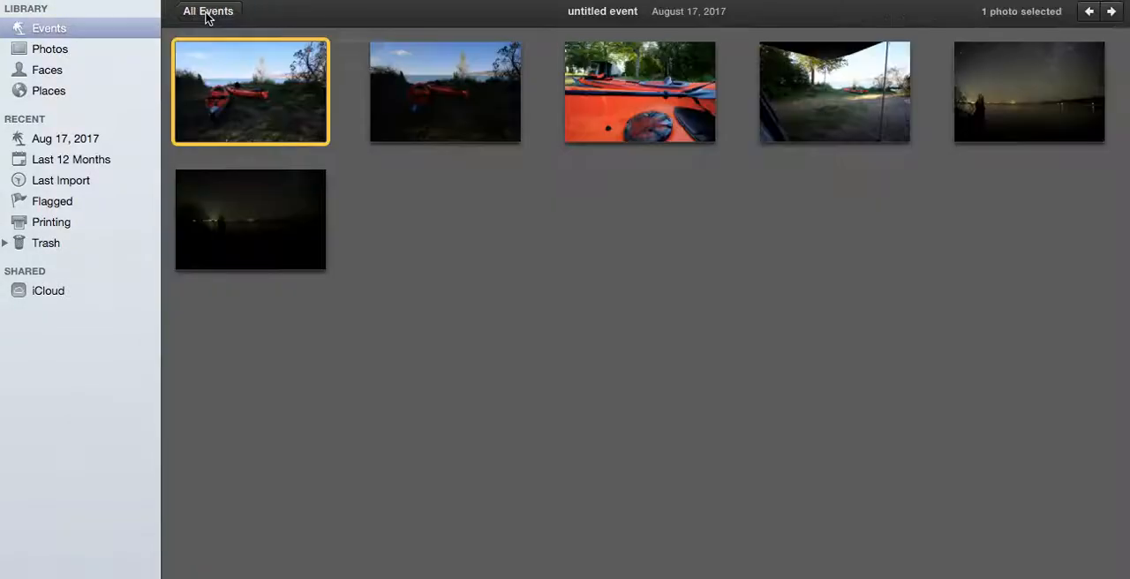
click(55, 29)
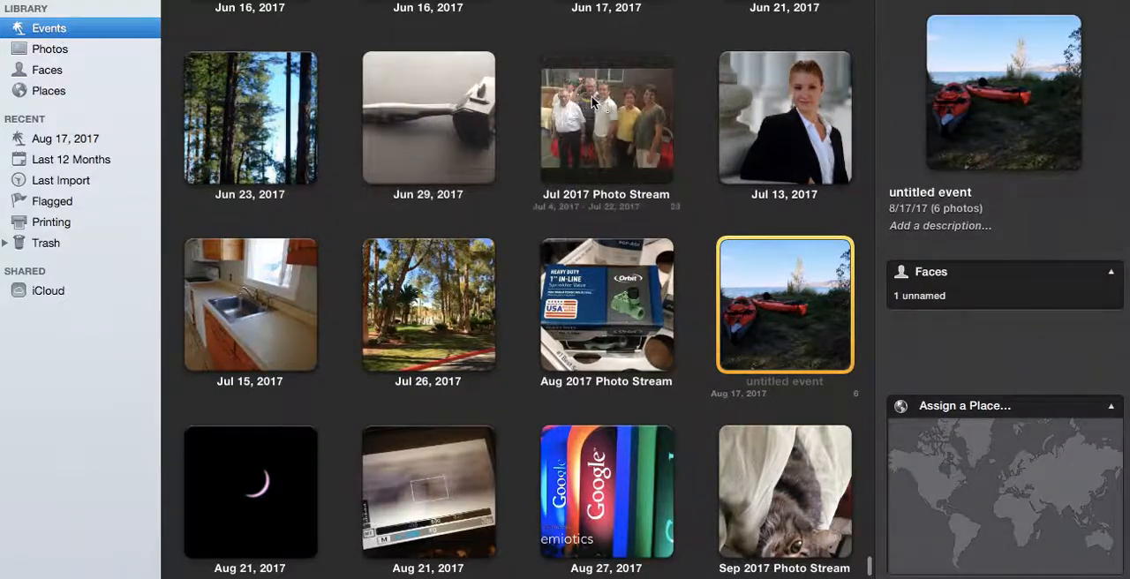
click(751, 148)
double_click(751, 143)
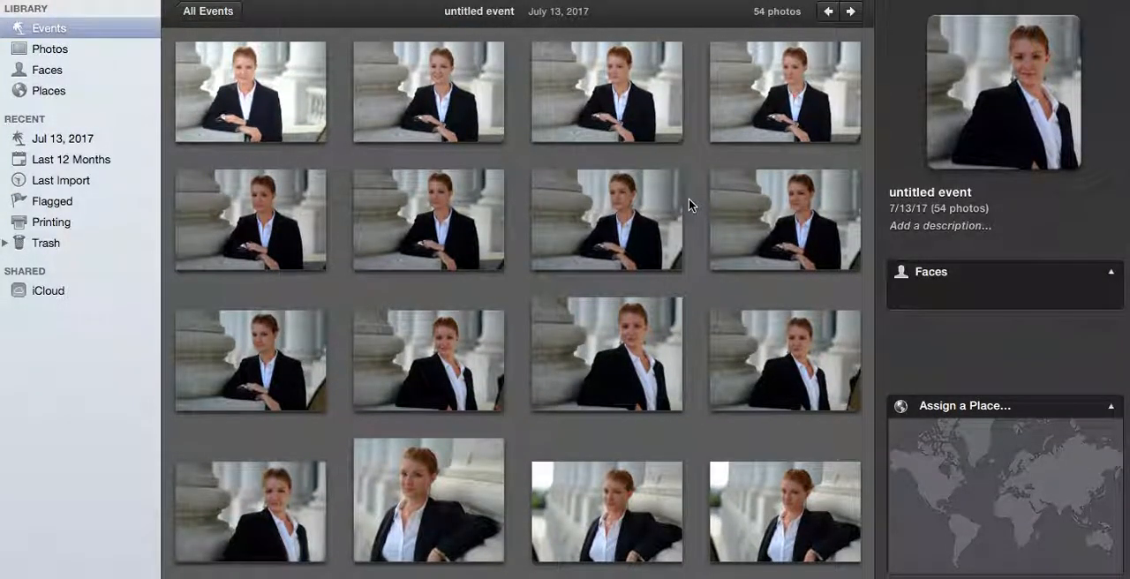
Open portrait DSCF5094 from the Jul 13, 2017 event at full size.
scroll(690, 204, down, 2)
scroll(689, 204, up, 2)
click(446, 394)
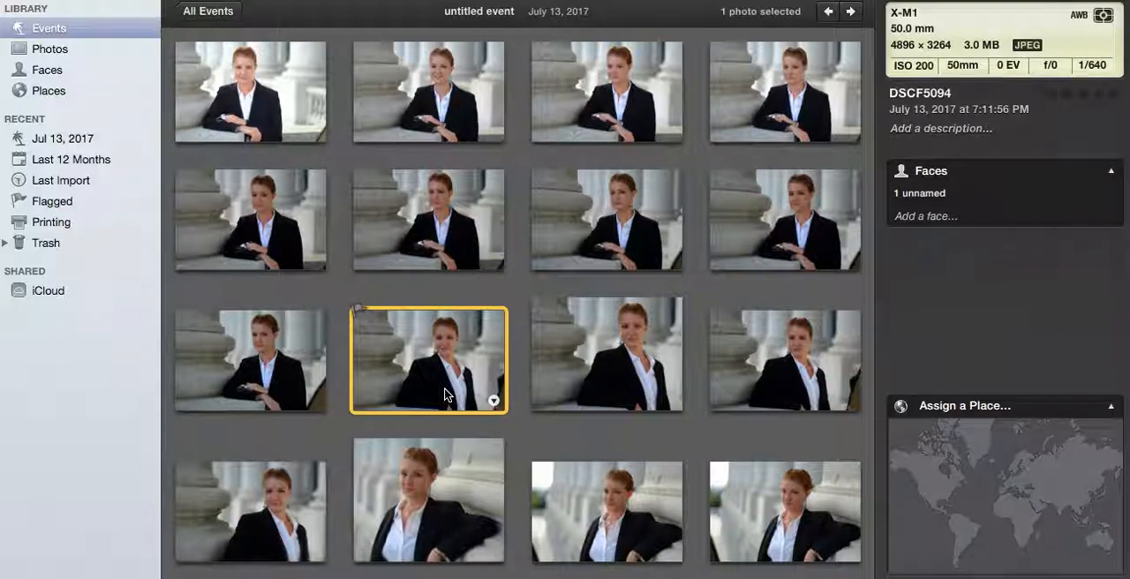
double_click(446, 394)
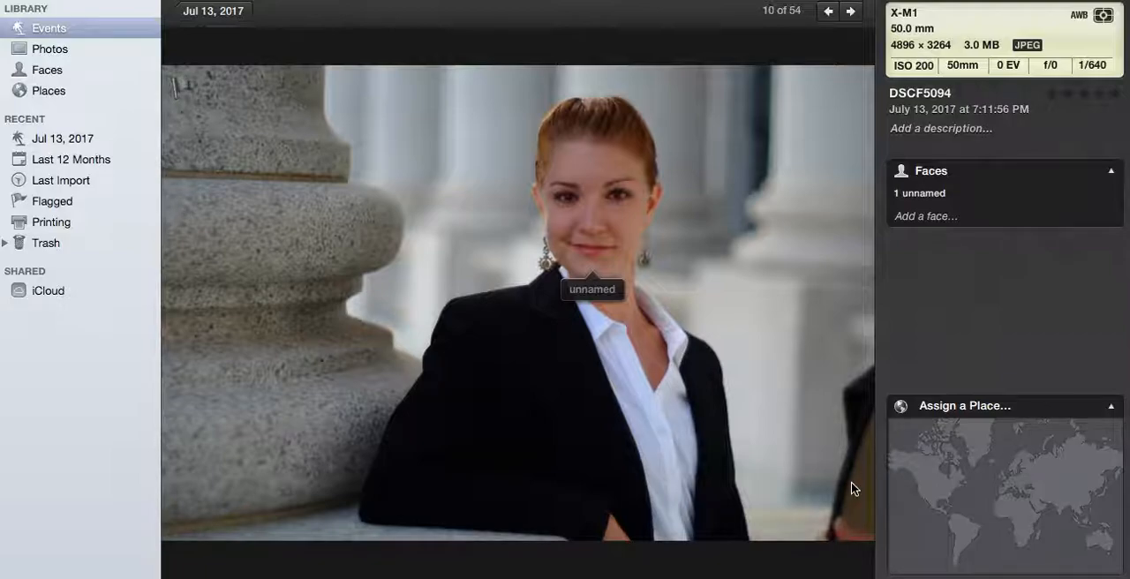
Compare portrait DSCF5094 with the neighbouring shots in the event, and return to DSCF5094.
mouse_move(777, 574)
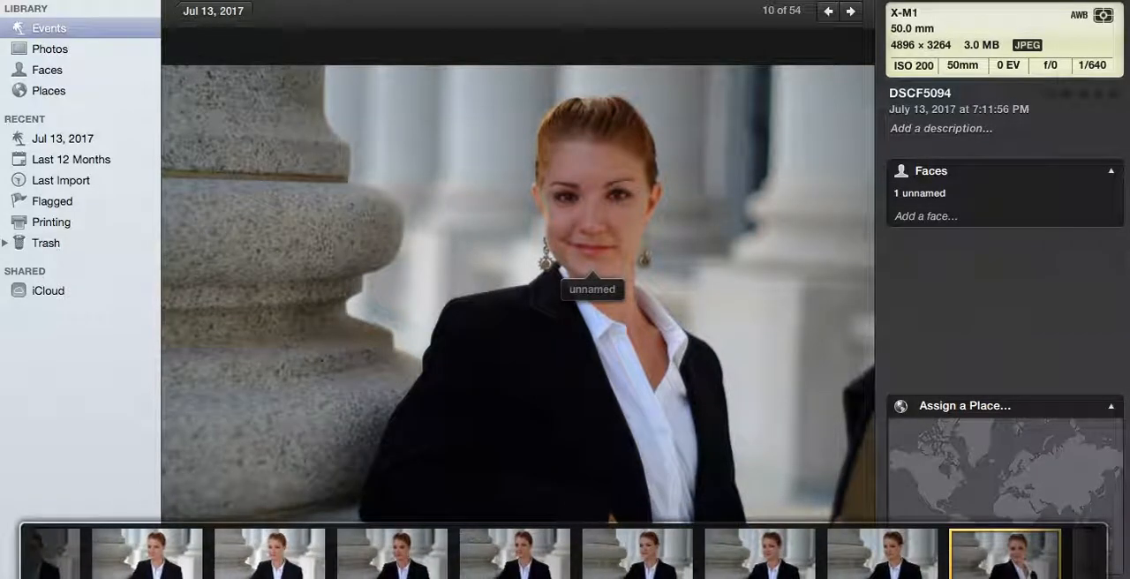
click(895, 562)
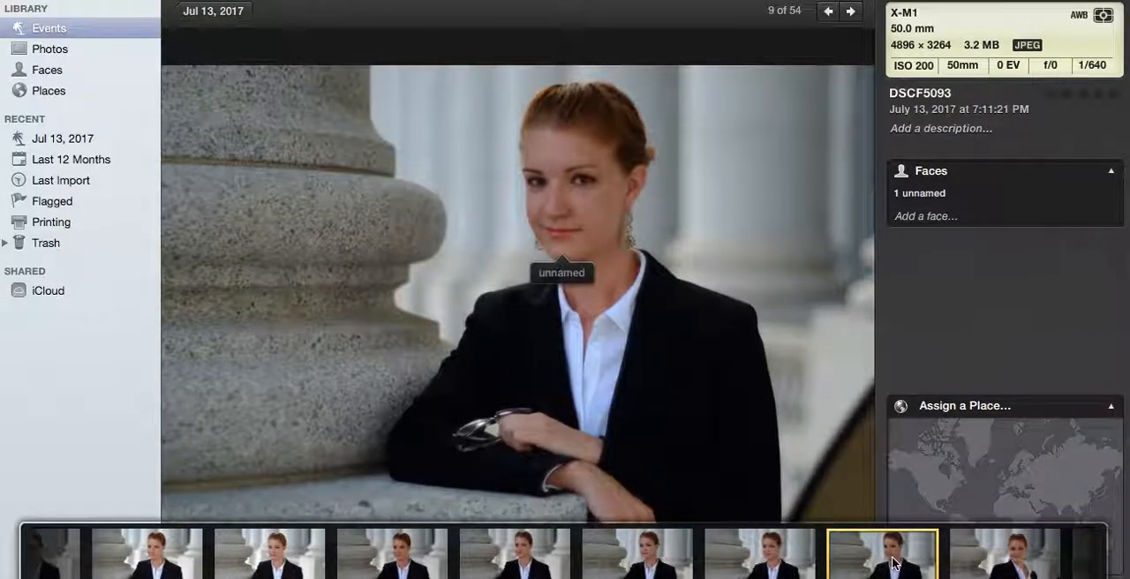
key(Left)
key(Right)
key(Right)
key(Right)
key(Left)
key(Left)
key(Right)
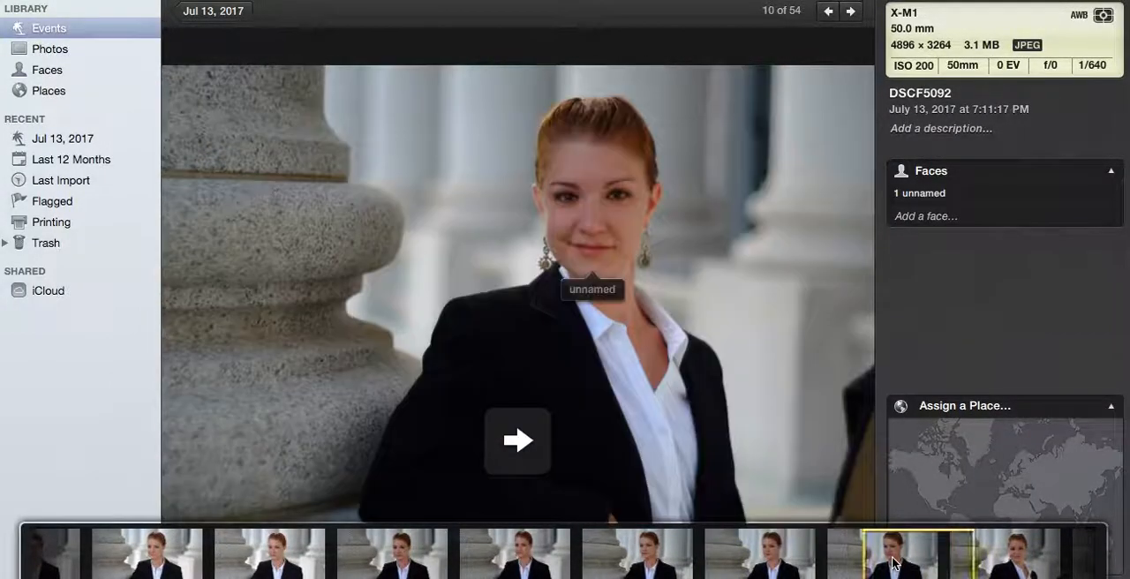
key(Right)
key(Right)
key(Left)
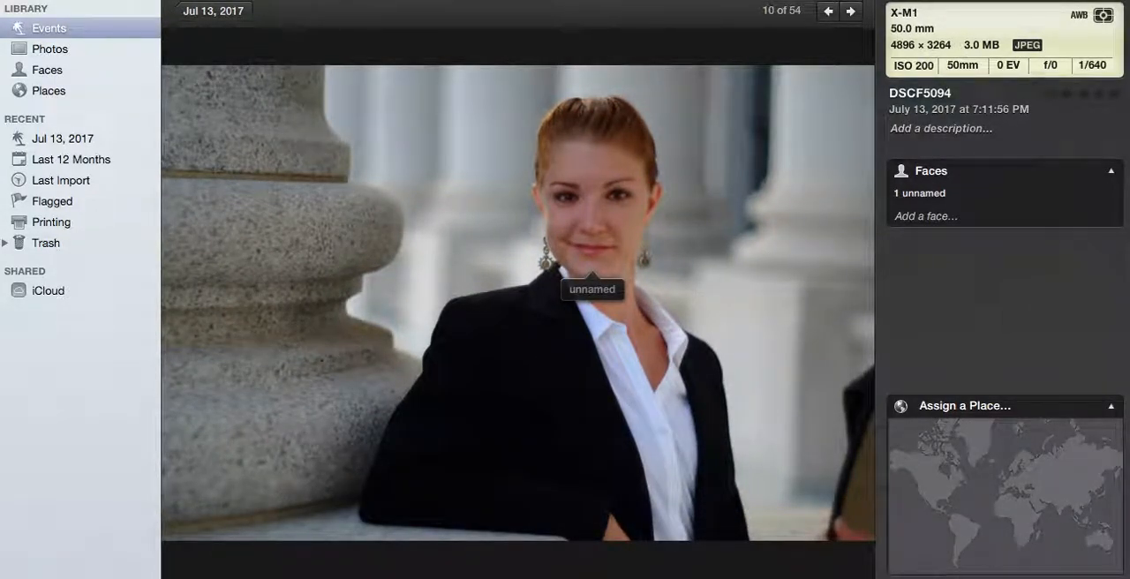
Crop portrait DSCF5094 constrained to 4896 × 3264, trimming the dark object at the right and the ledge below the woman.
key(a)
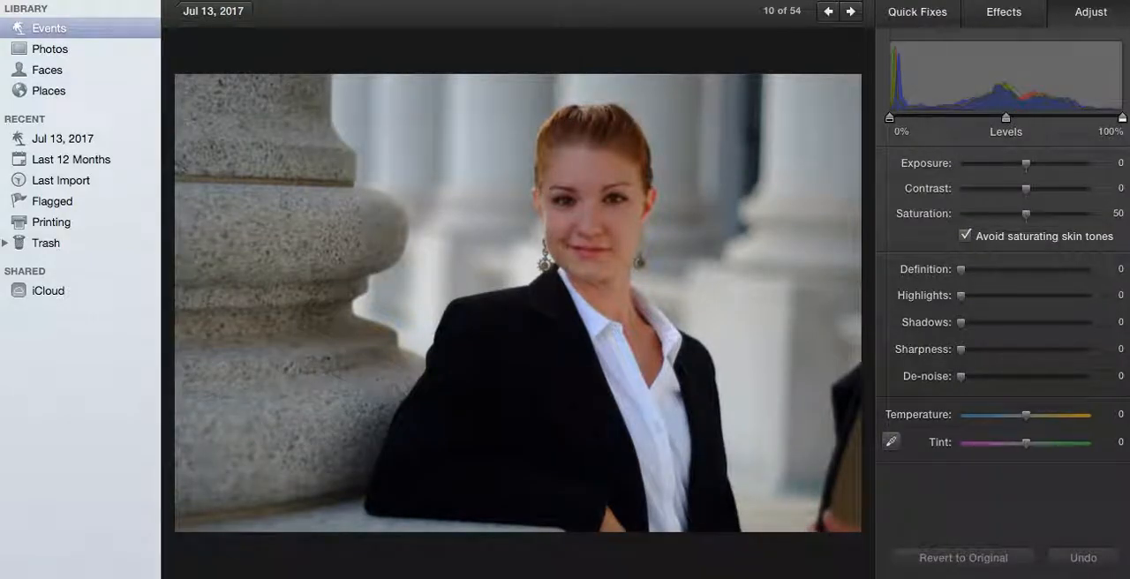
click(925, 14)
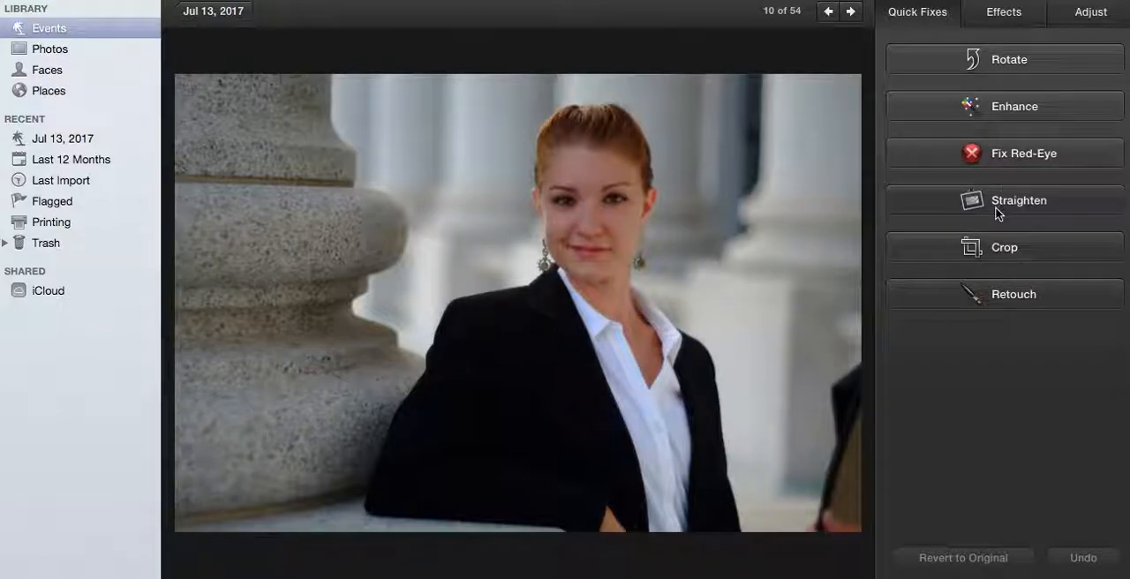
click(936, 250)
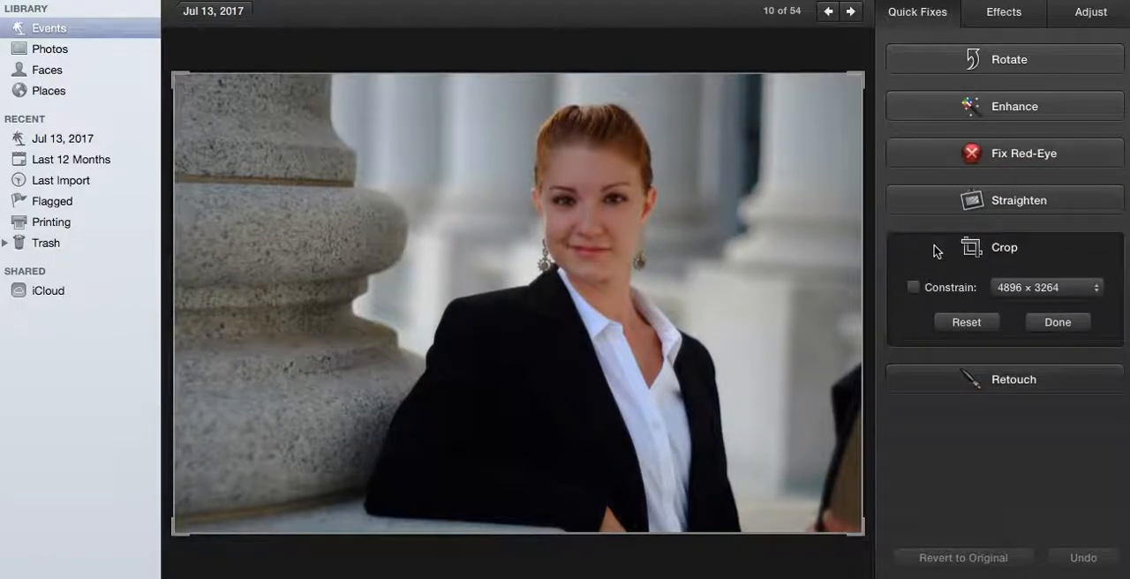
click(914, 287)
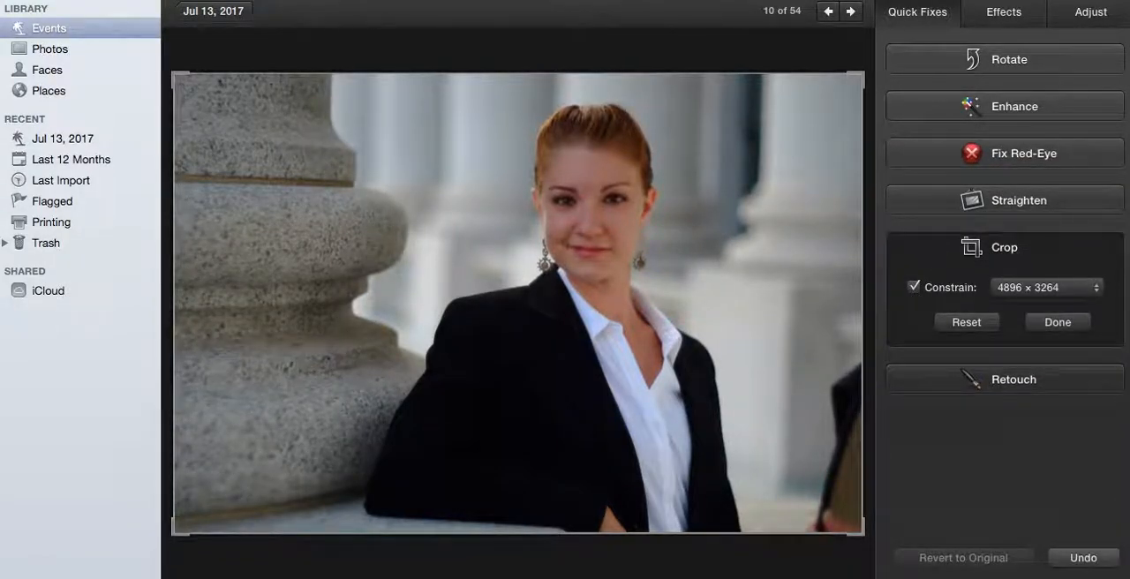
drag(864, 533, 756, 475)
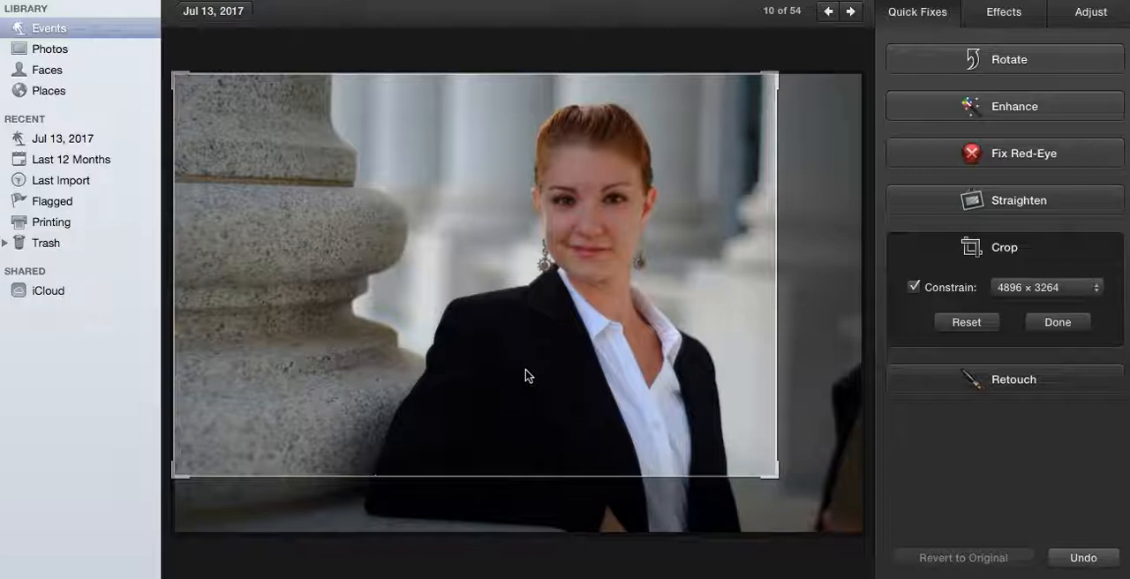
drag(444, 350, 458, 331)
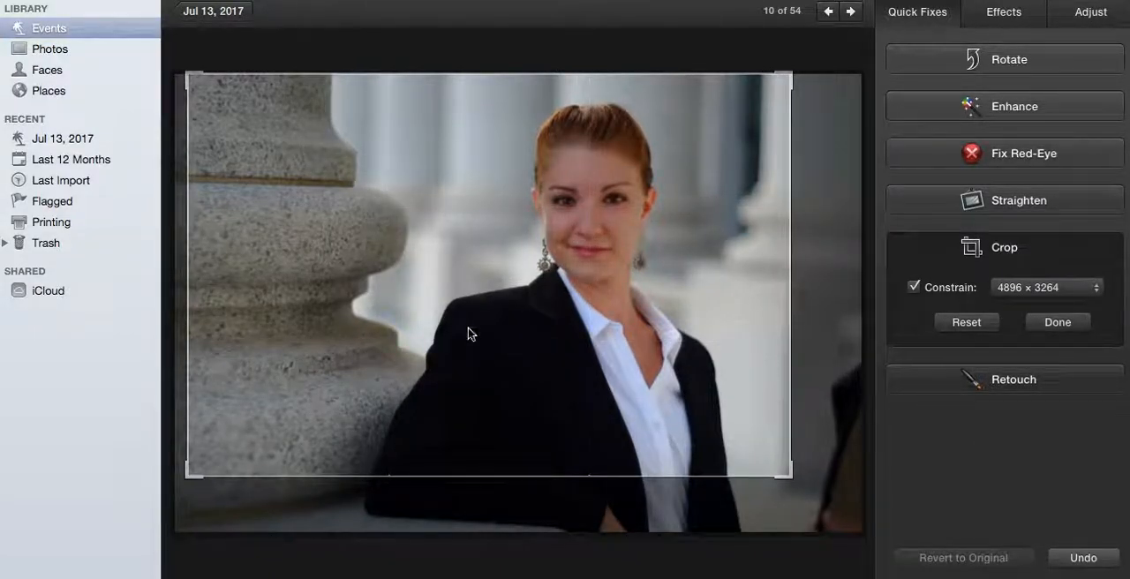
drag(789, 477, 810, 488)
drag(706, 444, 690, 437)
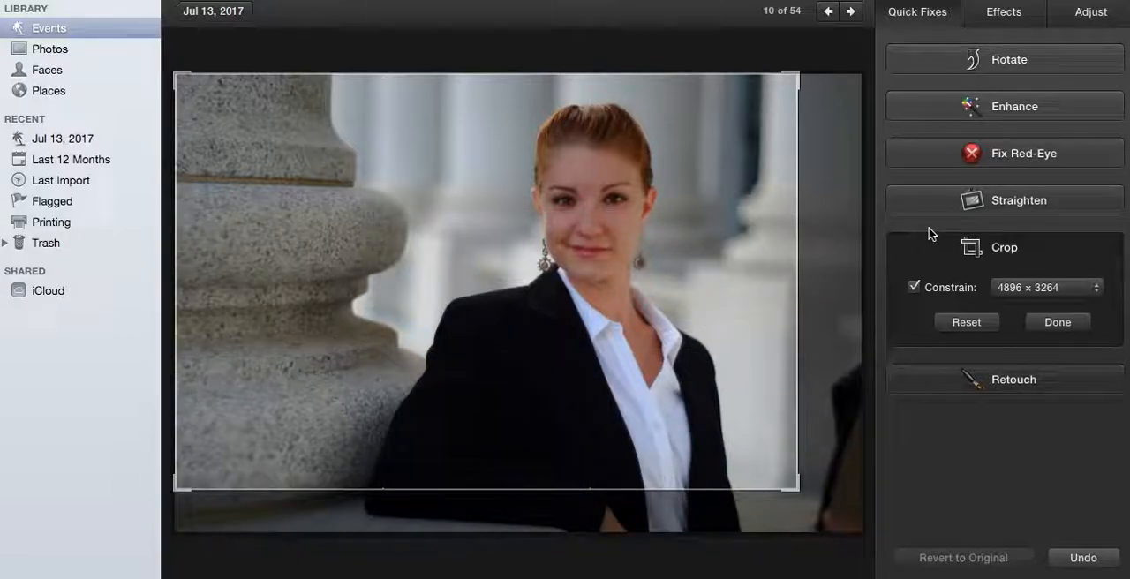
click(1058, 322)
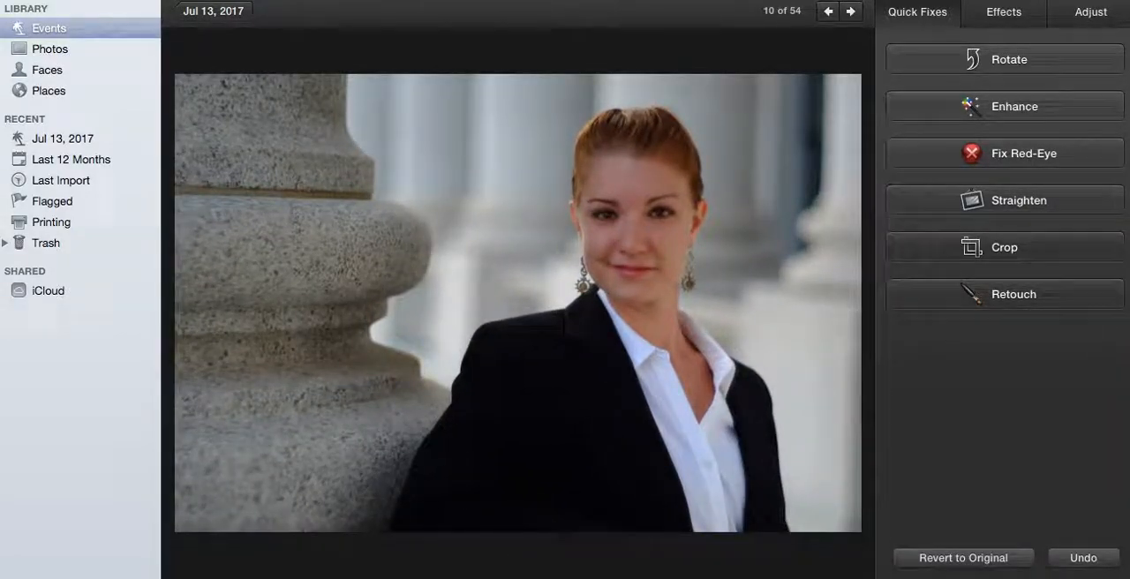
Try contrast -4 and saturation 49 on the cropped portrait, toggle skin-tone protection, and return contrast to 0 and saturation to 50.
click(1078, 14)
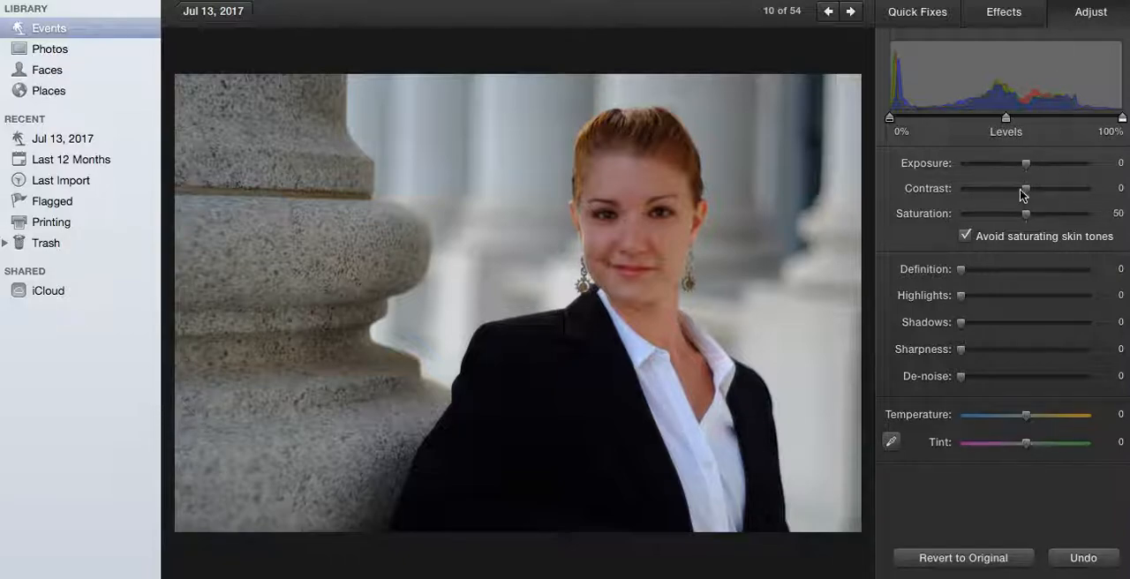
mouse_move(1027, 189)
mouse_down()
mouse_move(1039, 189)
mouse_move(1017, 189)
mouse_move(1026, 190)
mouse_up()
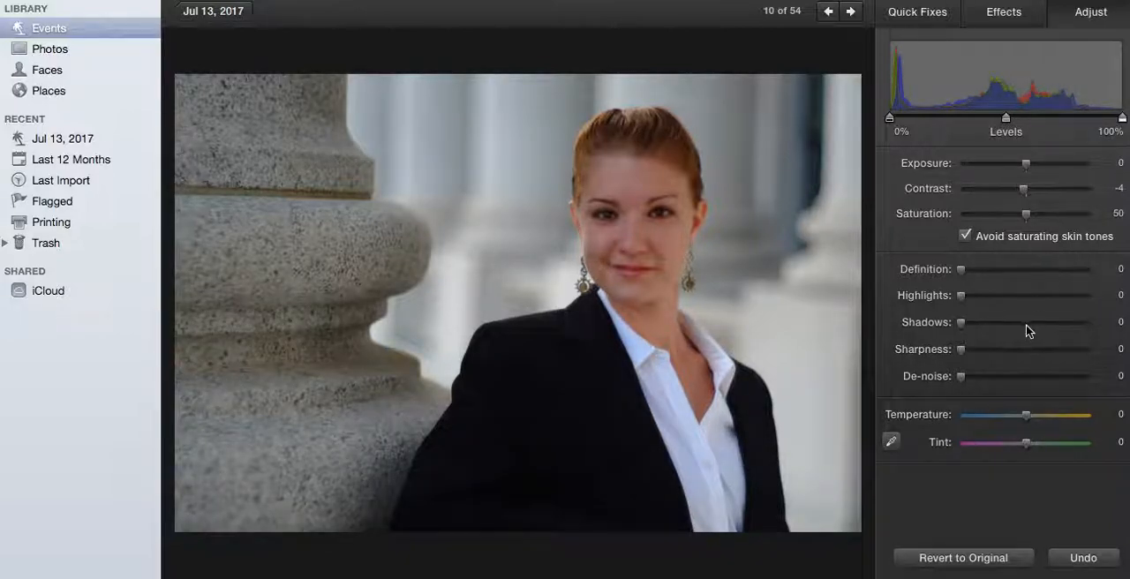
drag(1024, 189, 1028, 190)
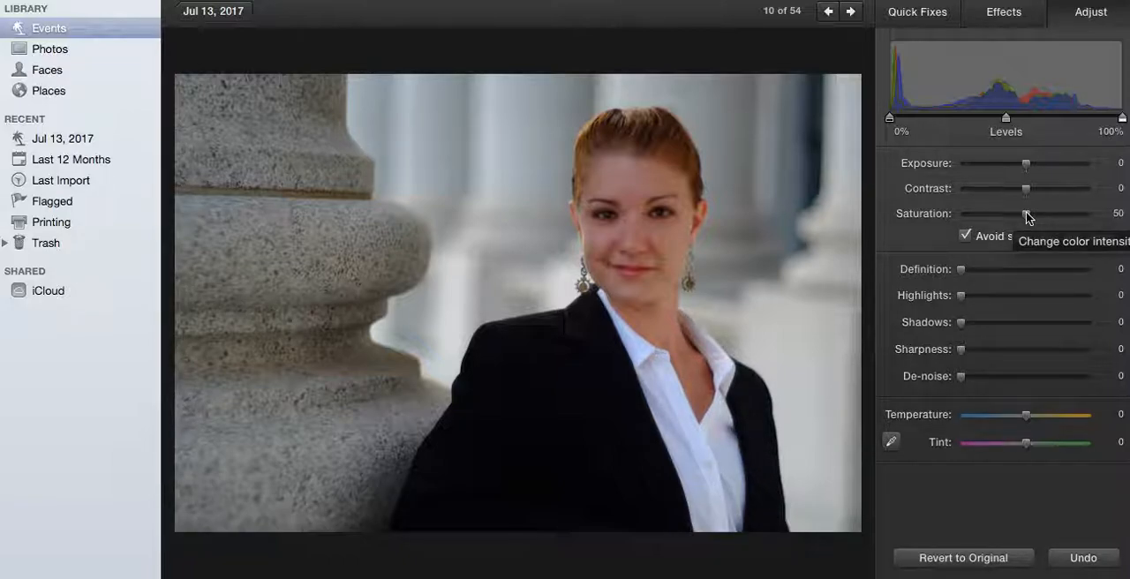
mouse_move(1027, 218)
mouse_down()
mouse_move(1089, 226)
mouse_move(956, 223)
mouse_move(1028, 217)
mouse_up()
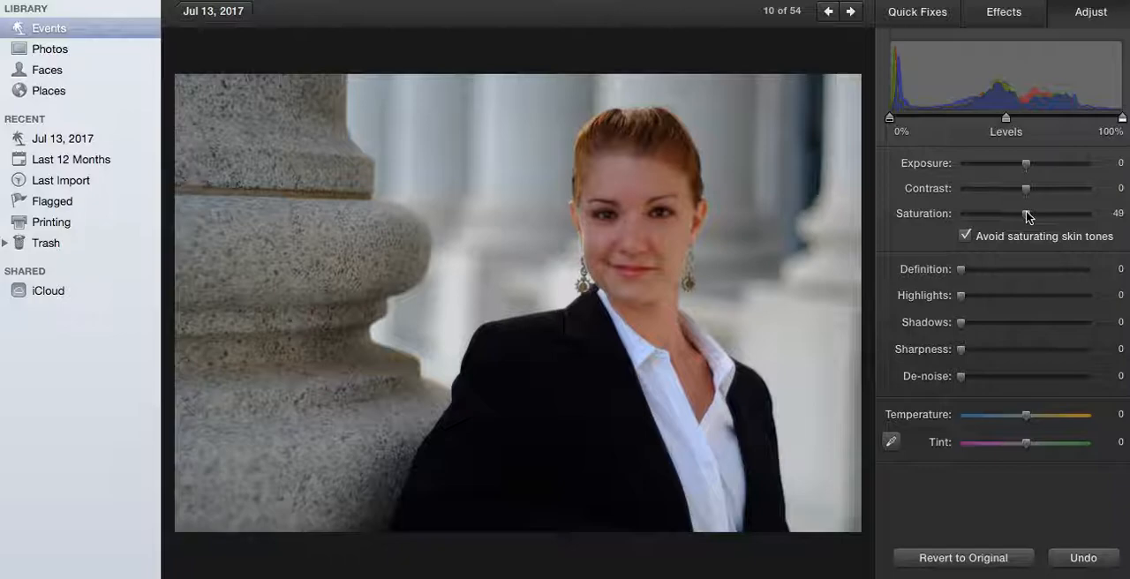
click(966, 235)
mouse_move(1029, 218)
mouse_down()
mouse_move(1082, 215)
mouse_move(1029, 217)
mouse_up()
click(966, 236)
mouse_move(1030, 219)
mouse_down()
mouse_move(1015, 217)
mouse_move(1030, 217)
mouse_up()
Try definition 99 on the cropped portrait, and bring it back to 0.
drag(963, 327, 947, 308)
drag(963, 273, 1092, 275)
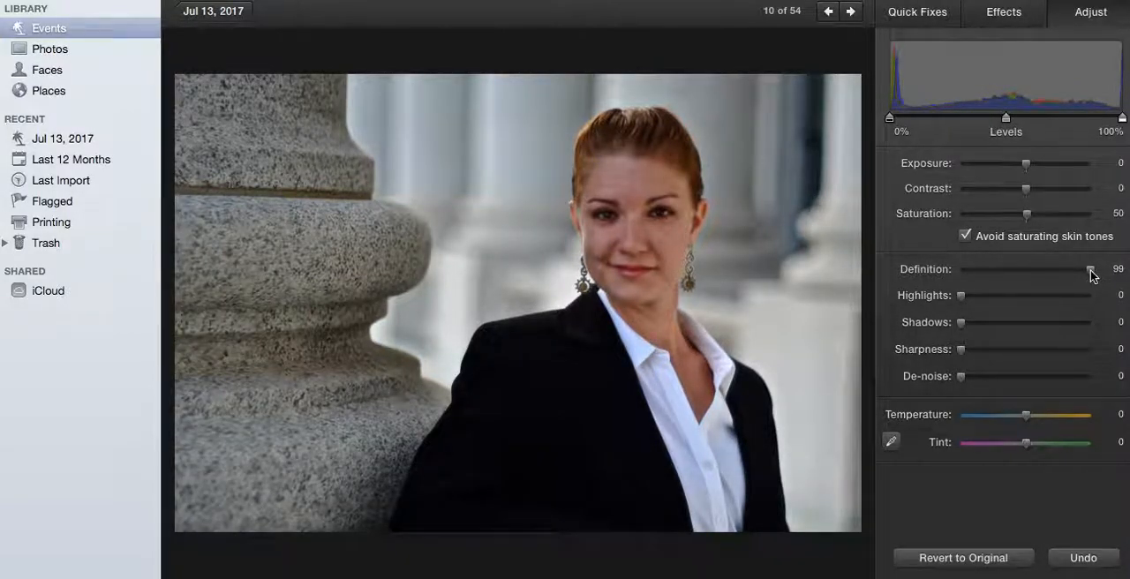
drag(1091, 276, 948, 277)
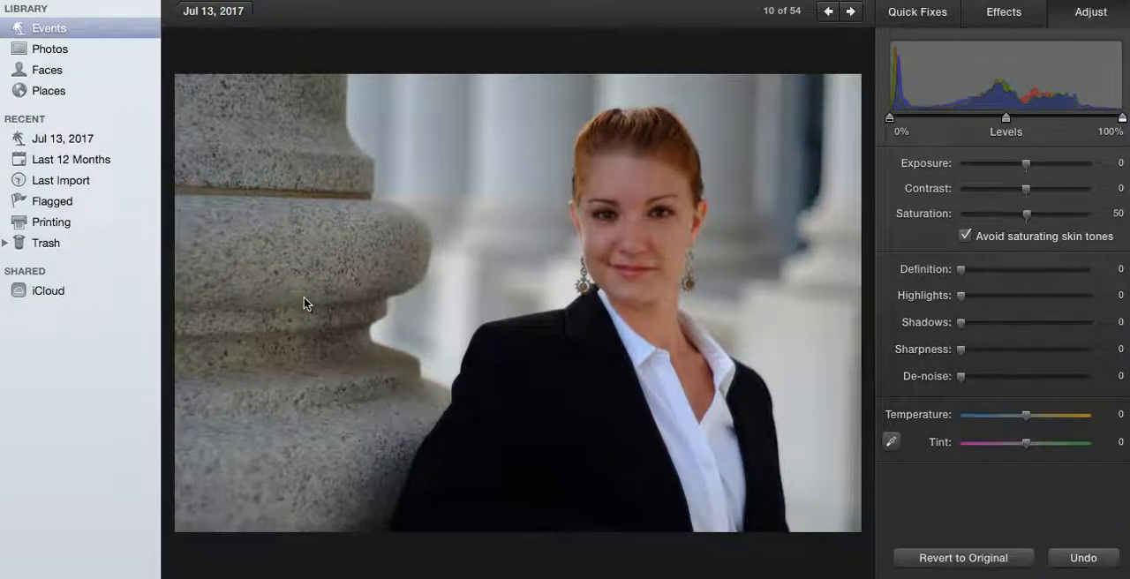
Apply the Edge Blur effect to the cropped portrait, compare strengths up to 3, and settle on strength 1.
click(1004, 12)
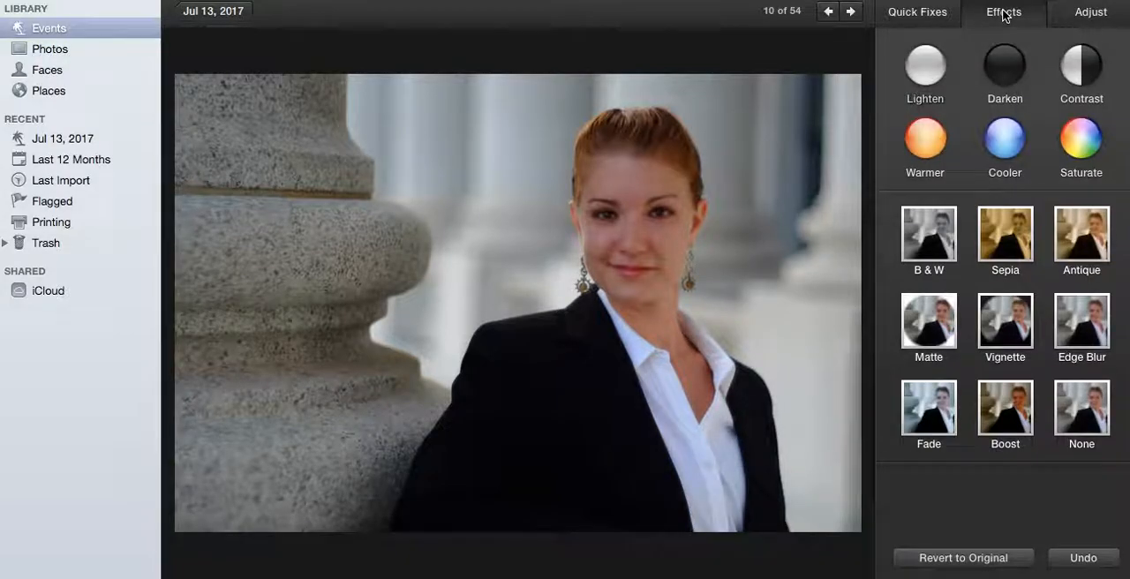
click(1081, 332)
click(1081, 326)
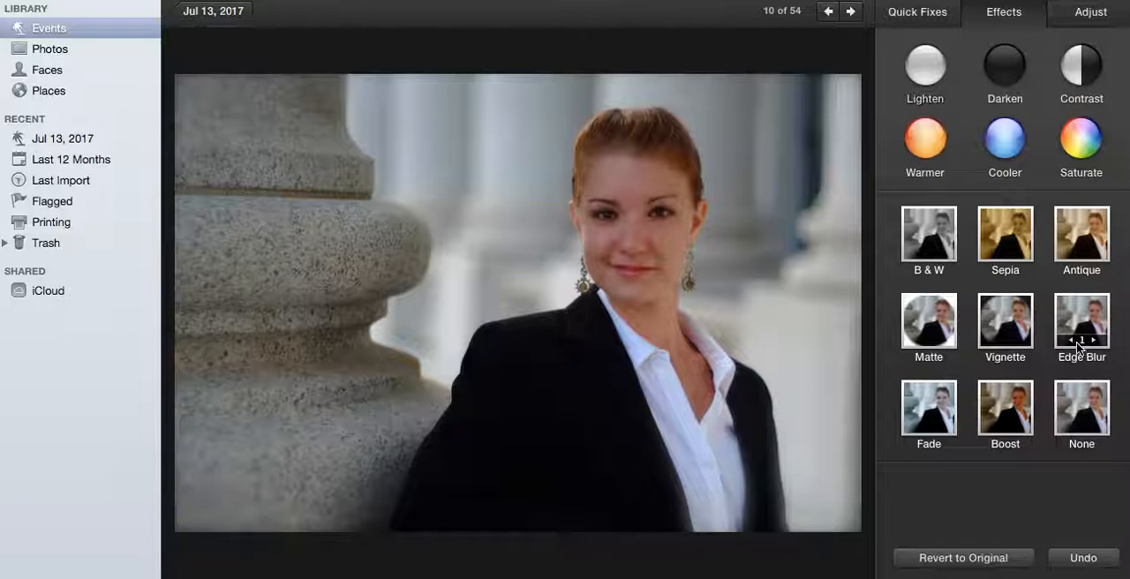
click(1071, 341)
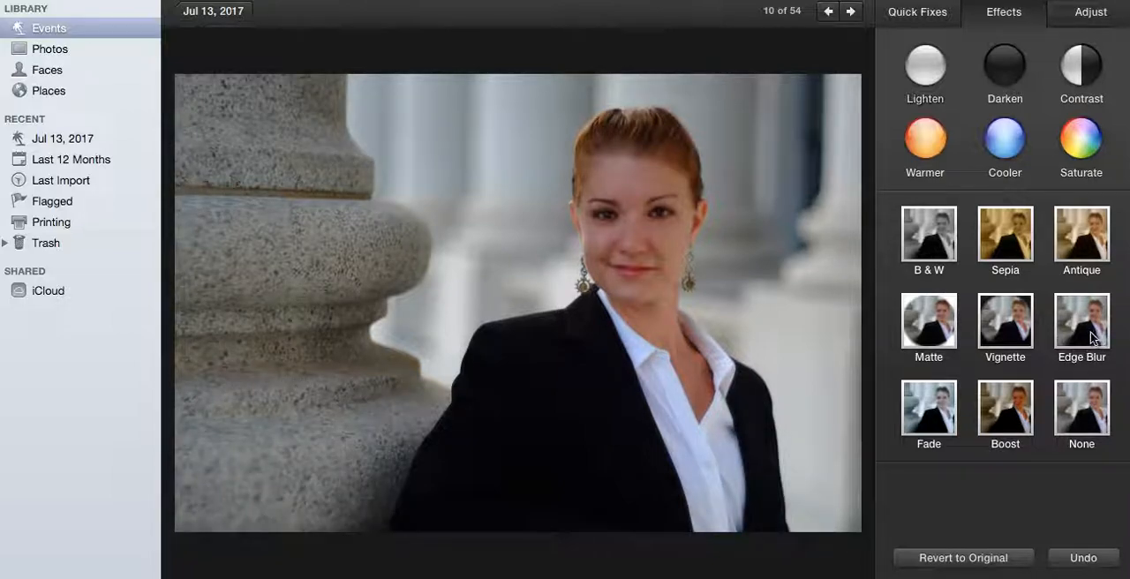
click(1093, 339)
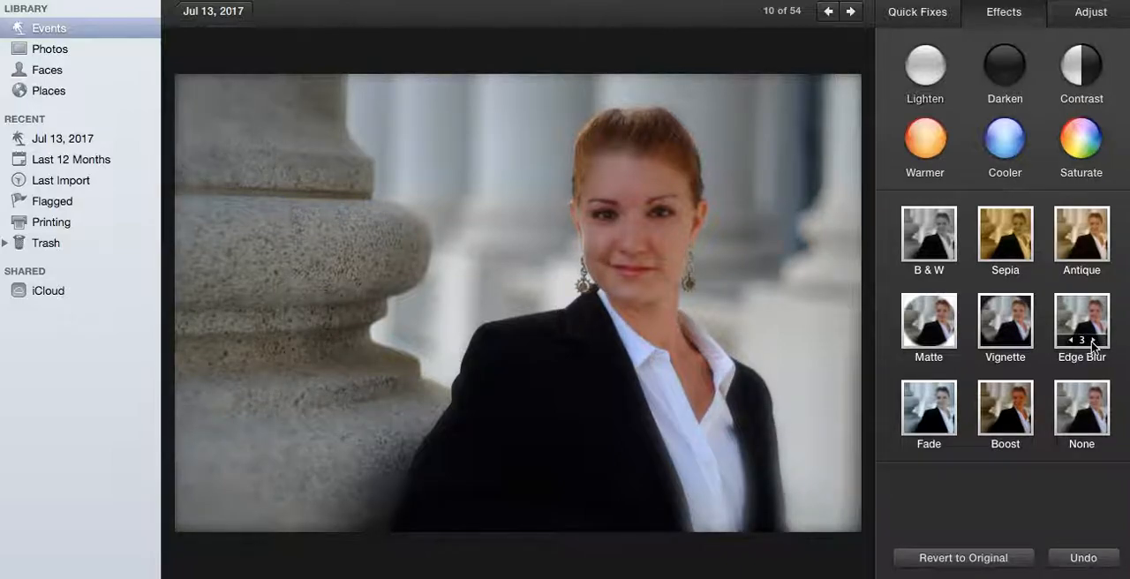
click(1072, 341)
click(1072, 340)
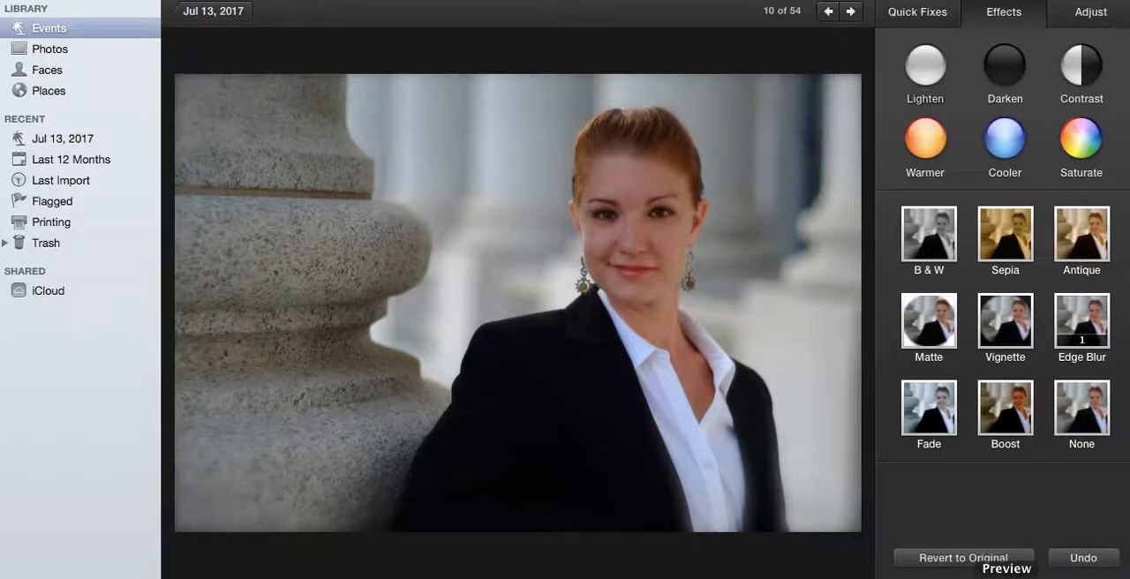
Switch to Preview and look through the edited portraits from DSCF5094 to DSCF5125.
click(1007, 574)
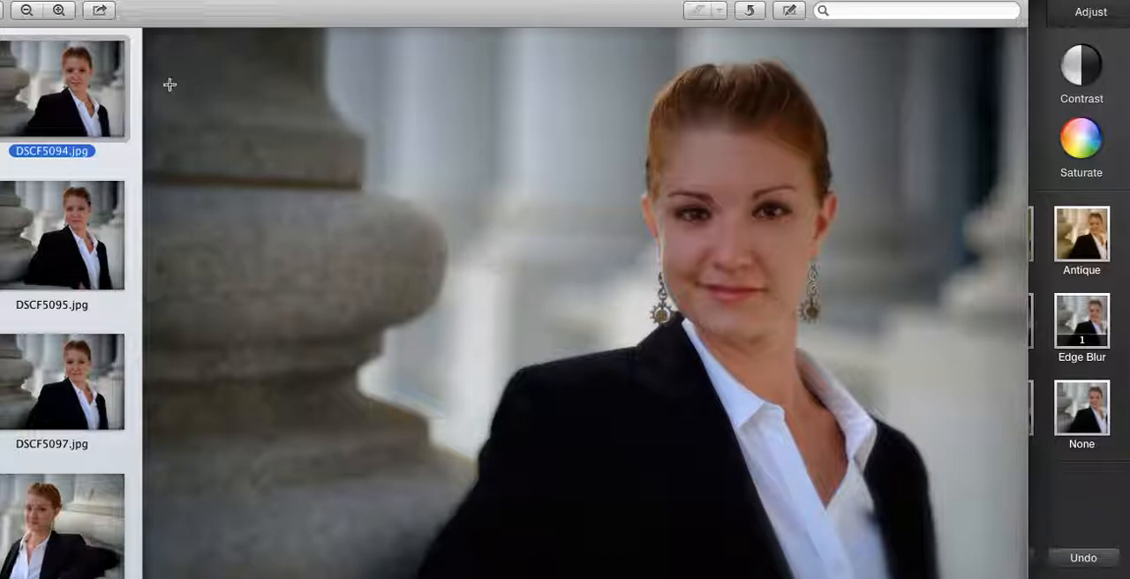
drag(182, 7, 224, 12)
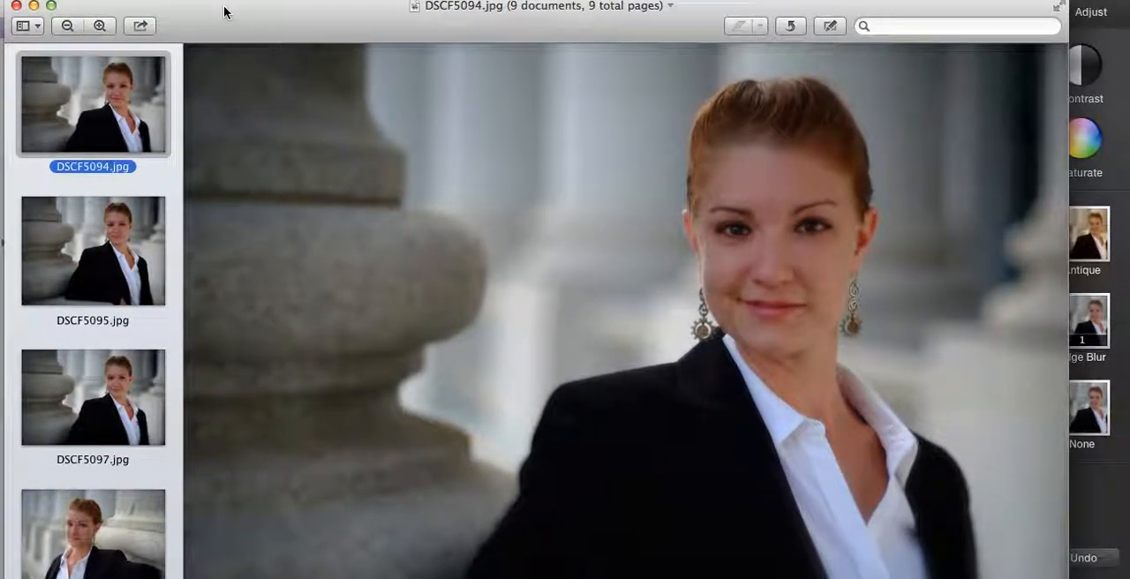
click(120, 276)
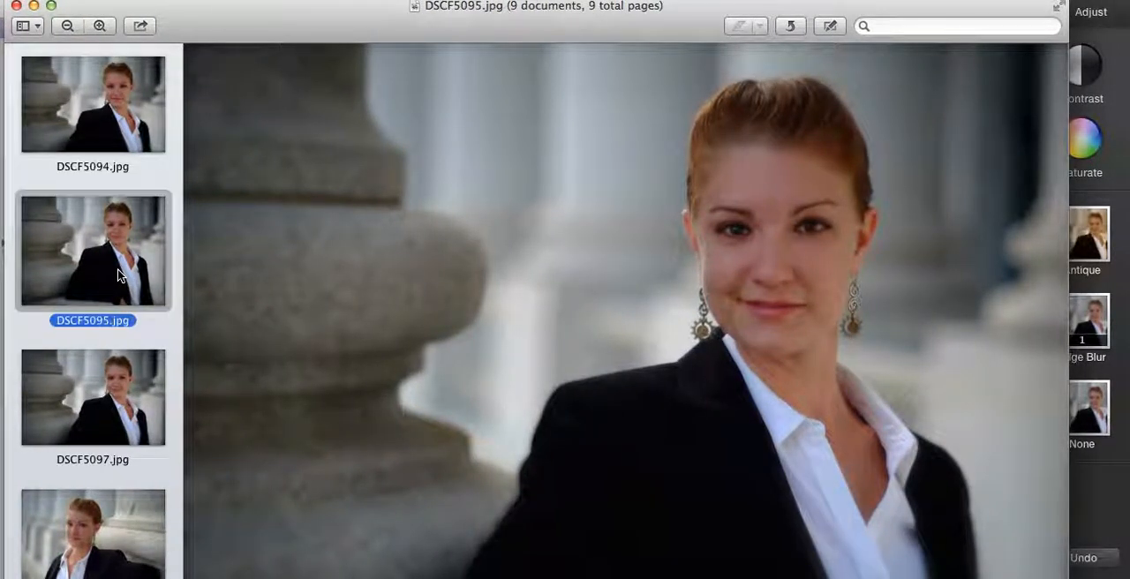
key(Down)
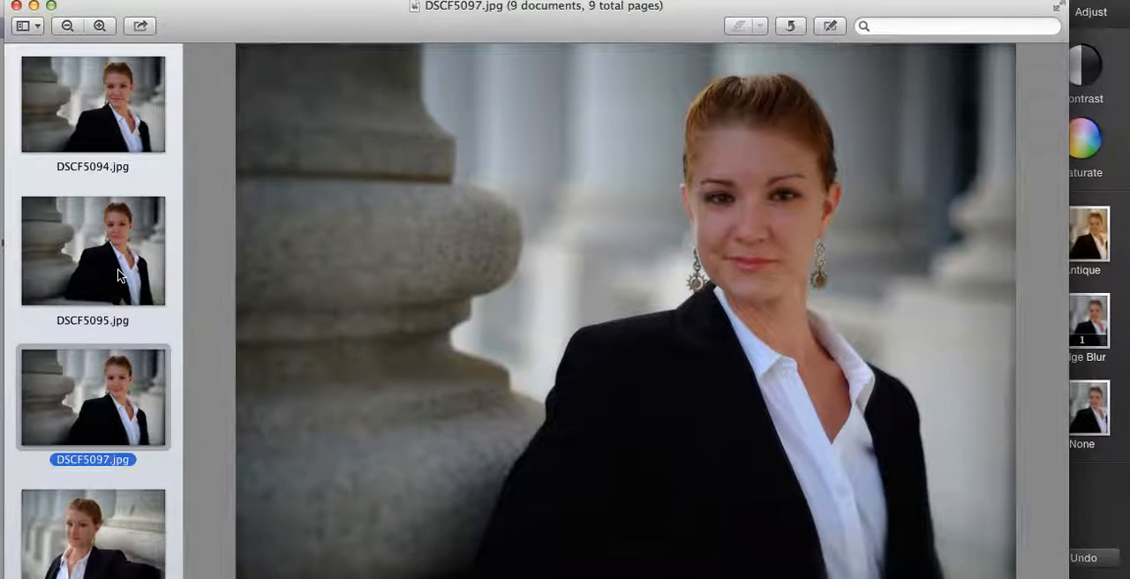
key(Down)
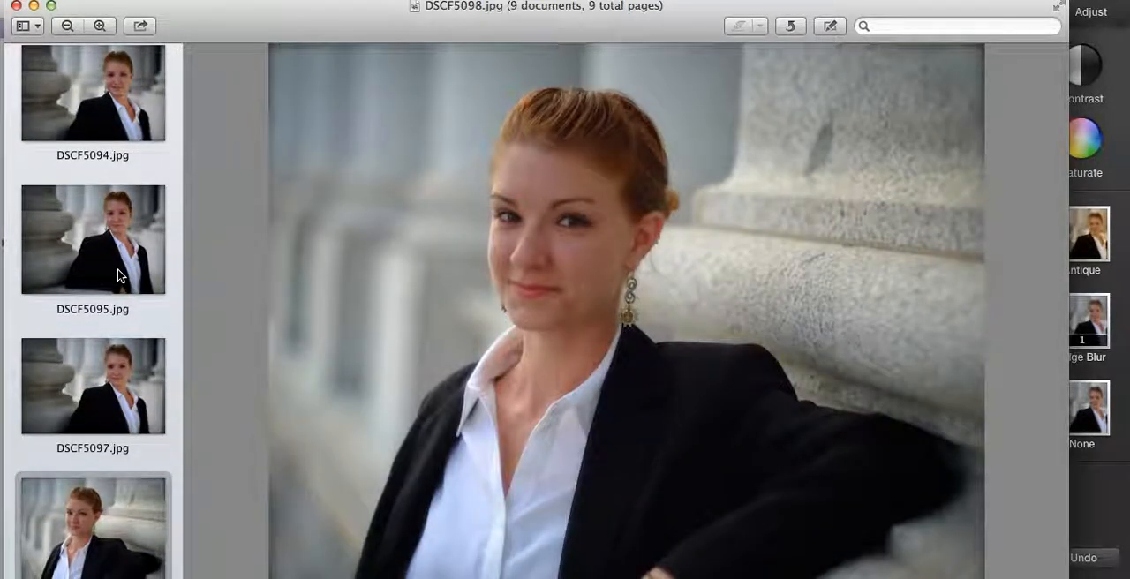
key(Down)
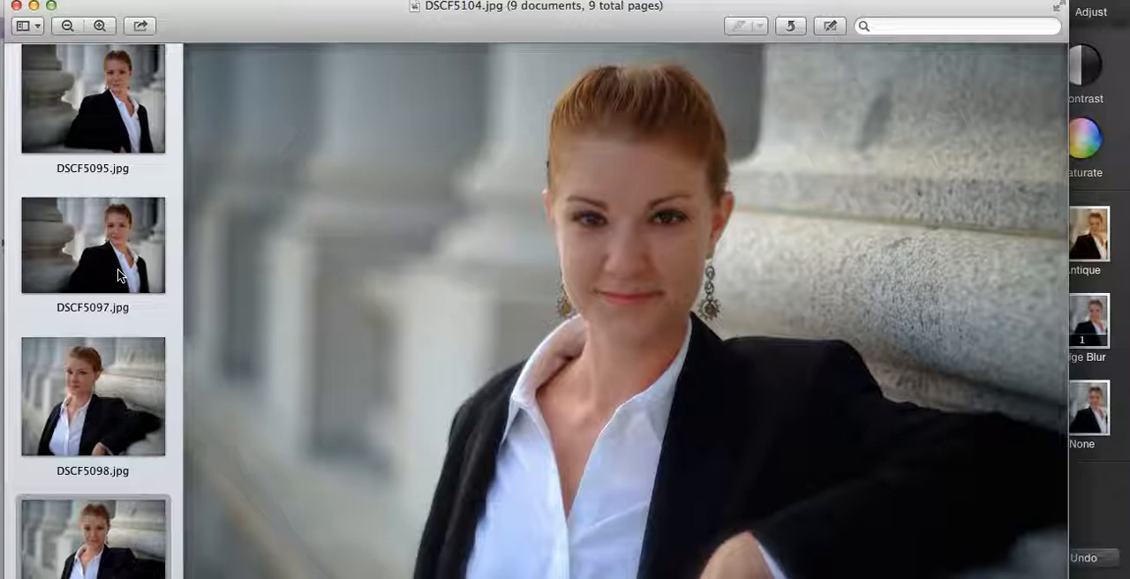
key(Down)
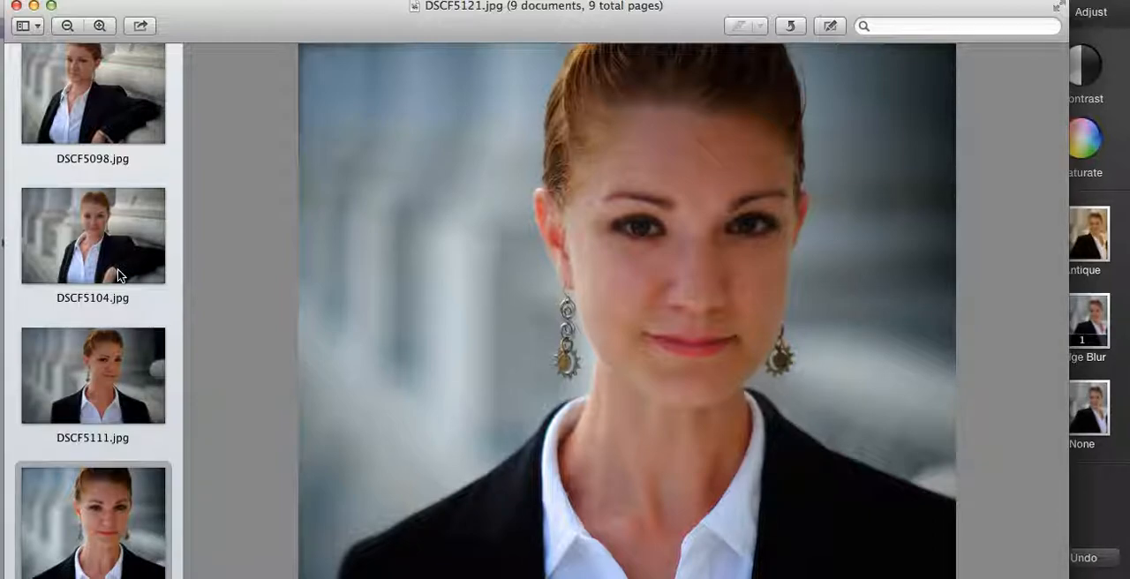
key(Down)
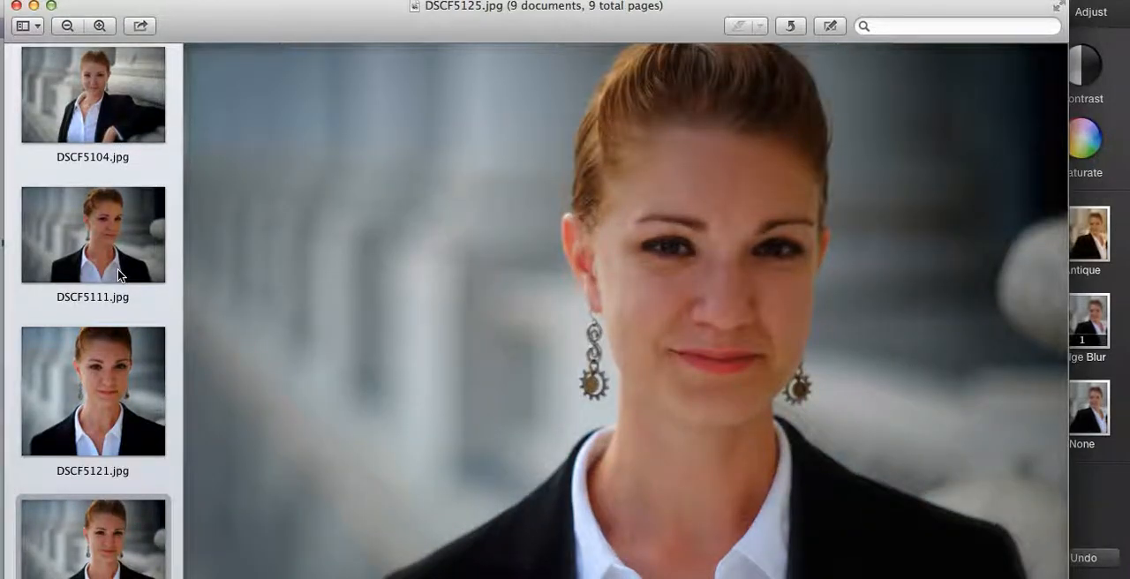
Look back through the edited portraits in reverse order, from DSCF5125 to DSCF5095.
key(Up)
key(Up)
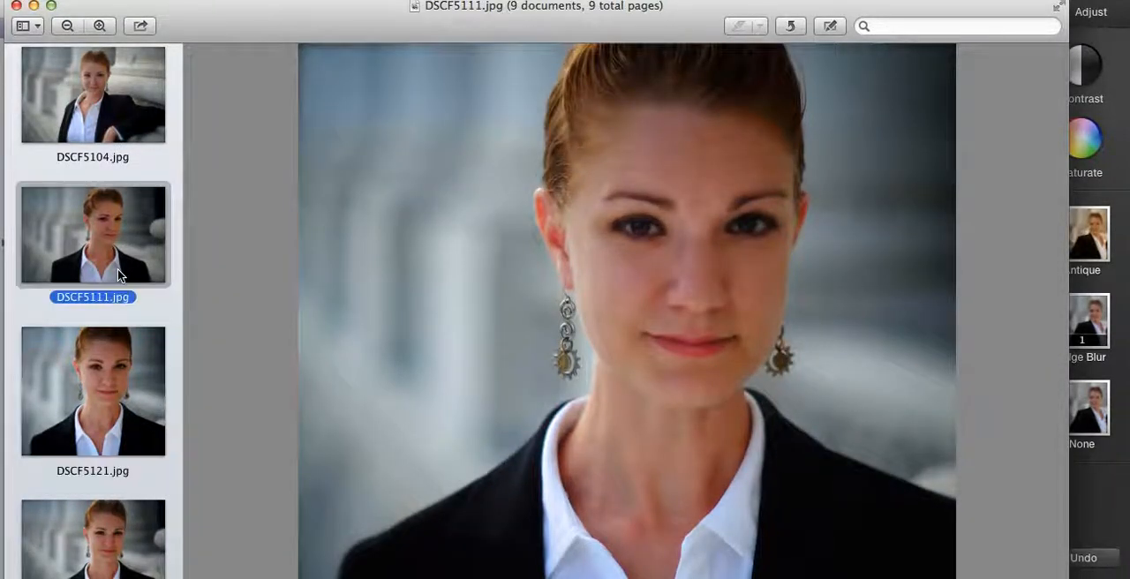
key(Up)
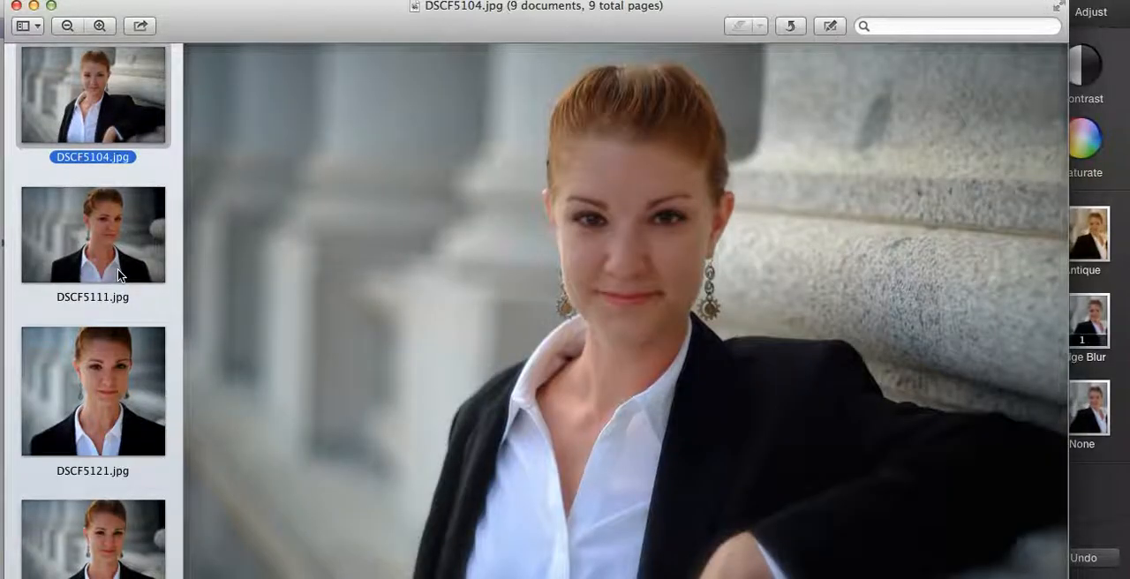
key(Up)
key(Up)
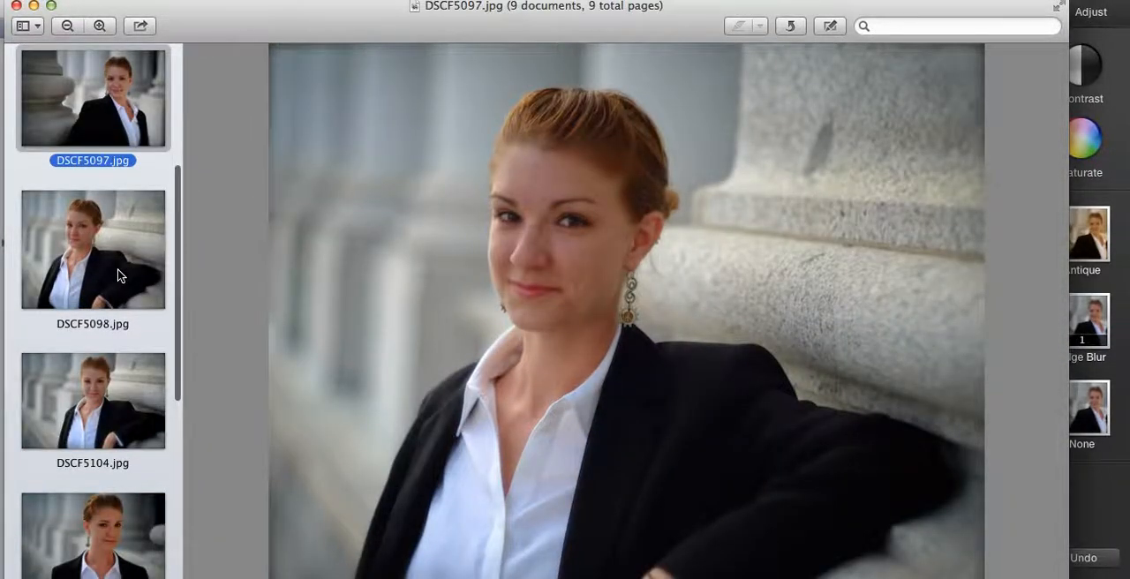
key(Up)
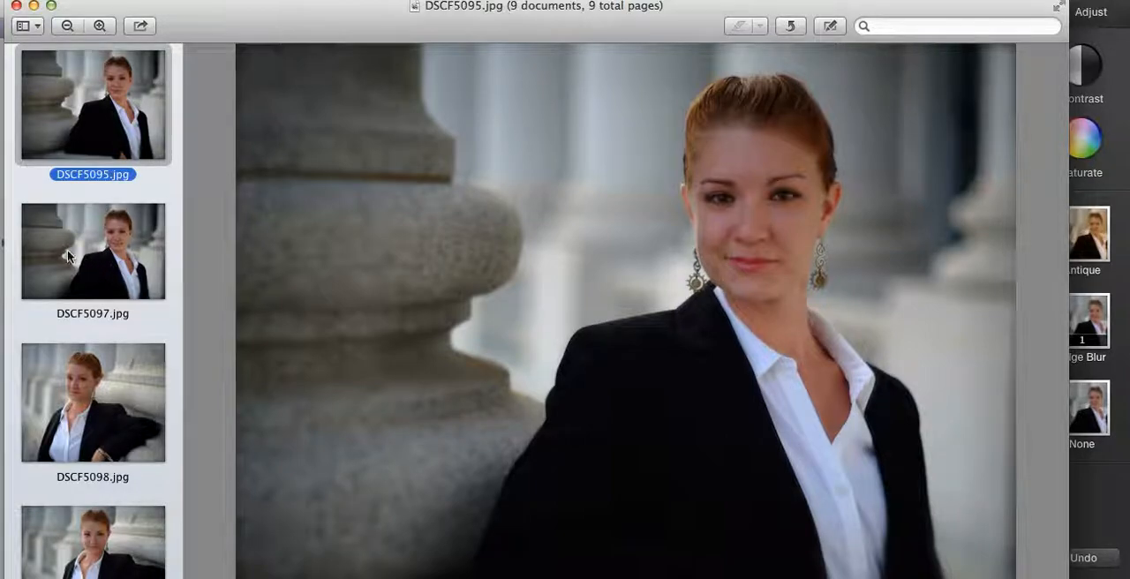
Switch back to iPhoto and bring up the adjustment controls for the edge-blurred portrait.
click(1120, 180)
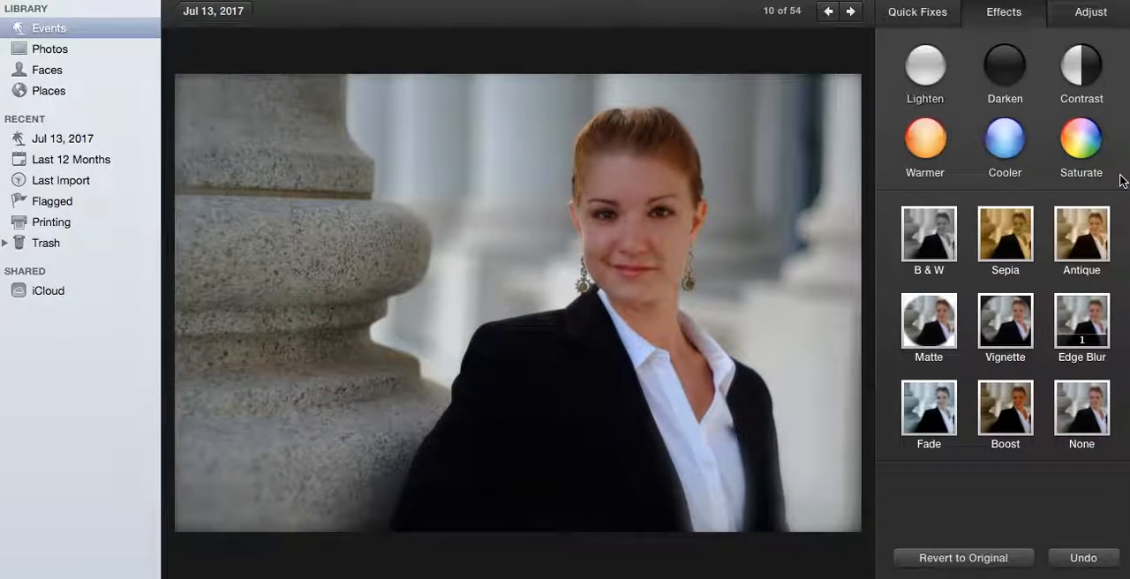
click(1091, 16)
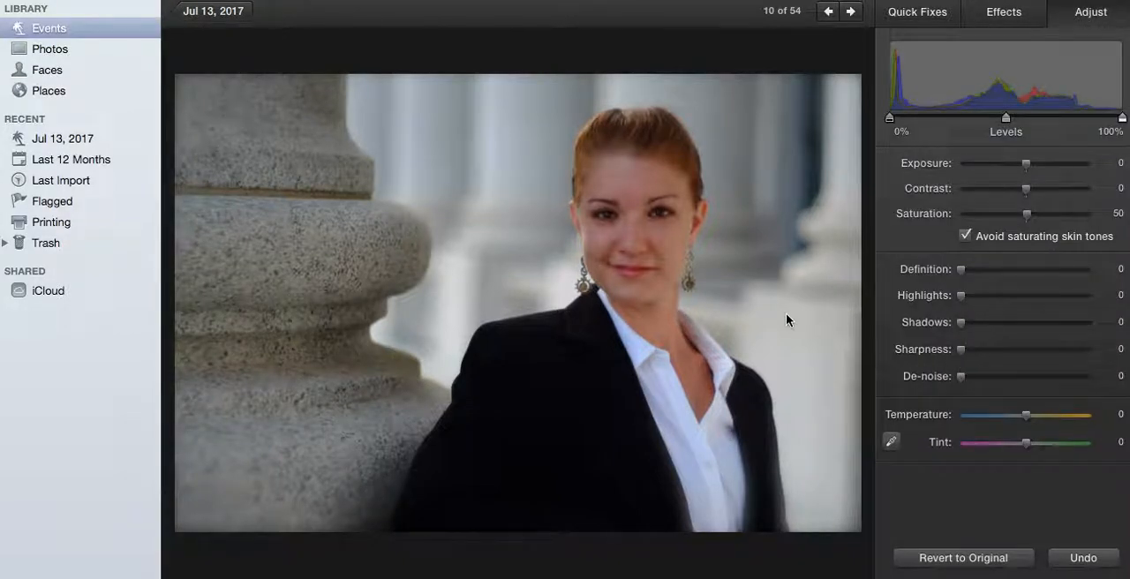